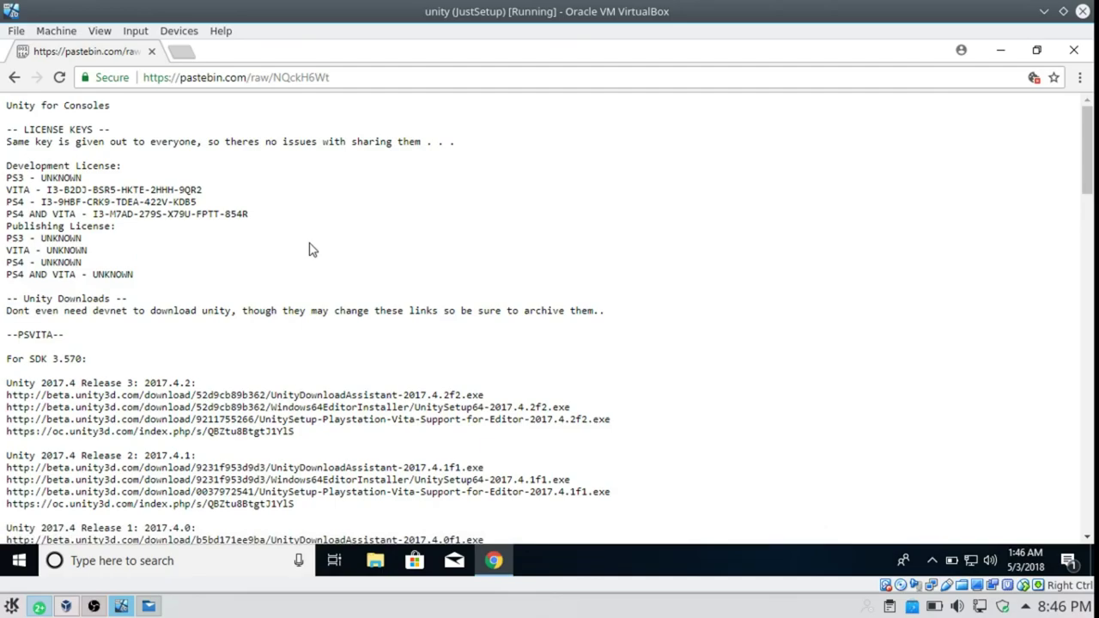
- Download the Unity 5.3.2p3 Download Assistant from its SDK 3.550 Pastebin link
scroll(312, 249, down, 20)
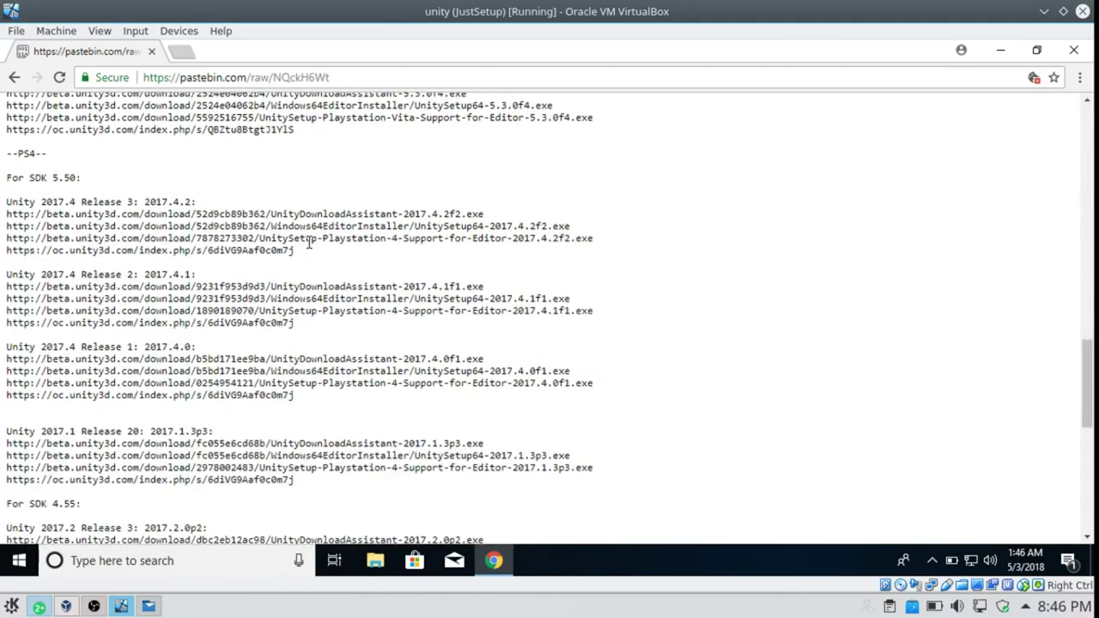
scroll(309, 246, up, 10)
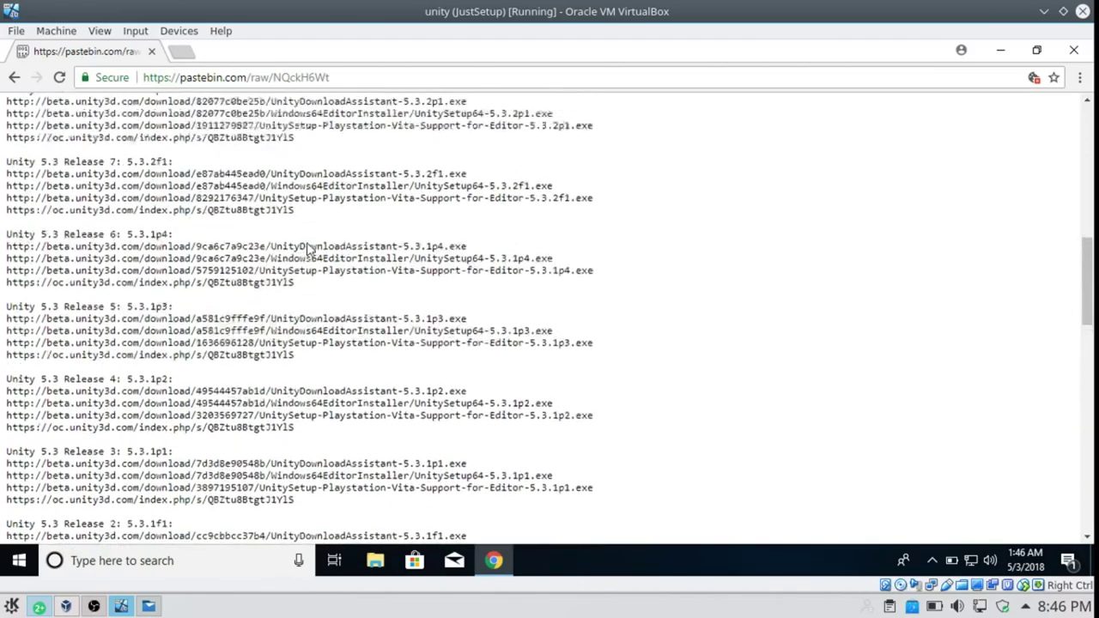
scroll(309, 249, up, 5)
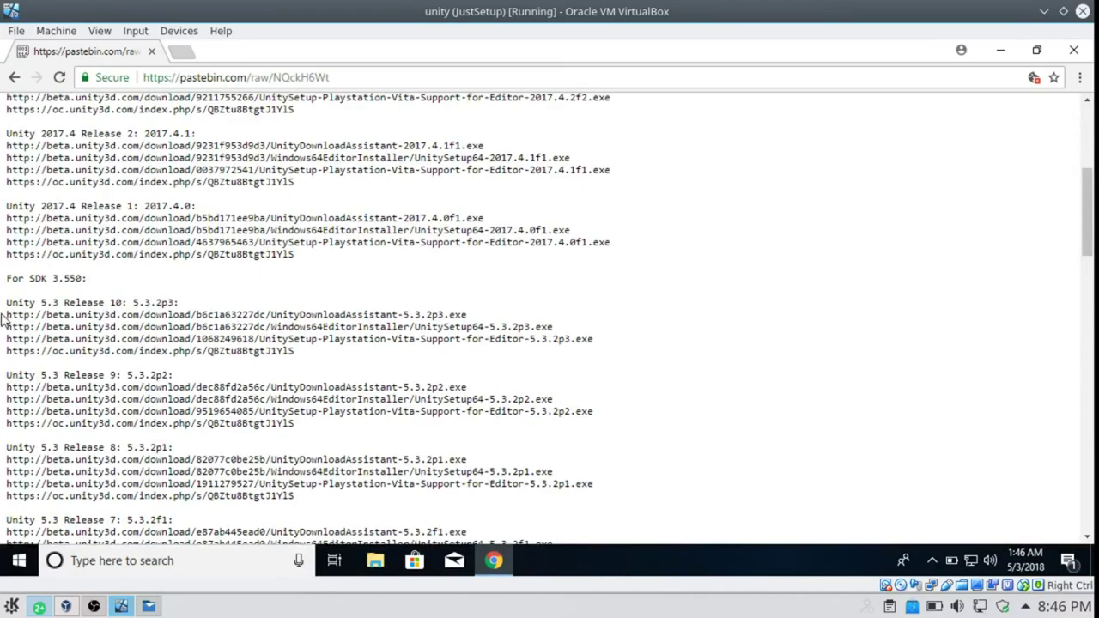
drag(7, 314, 476, 324)
right_click(466, 315)
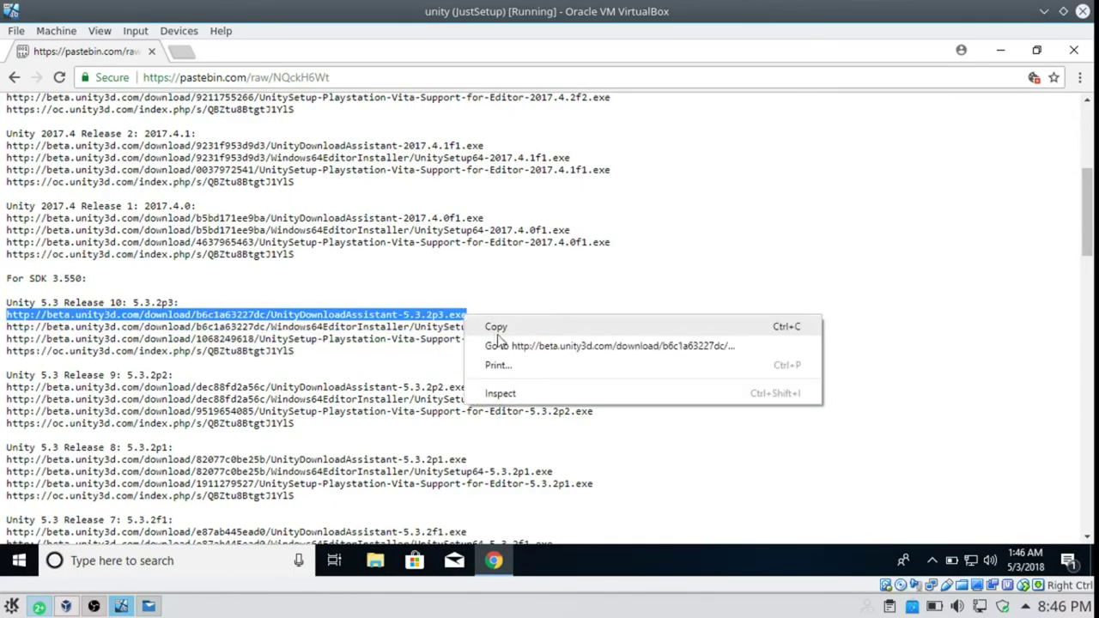
click(507, 347)
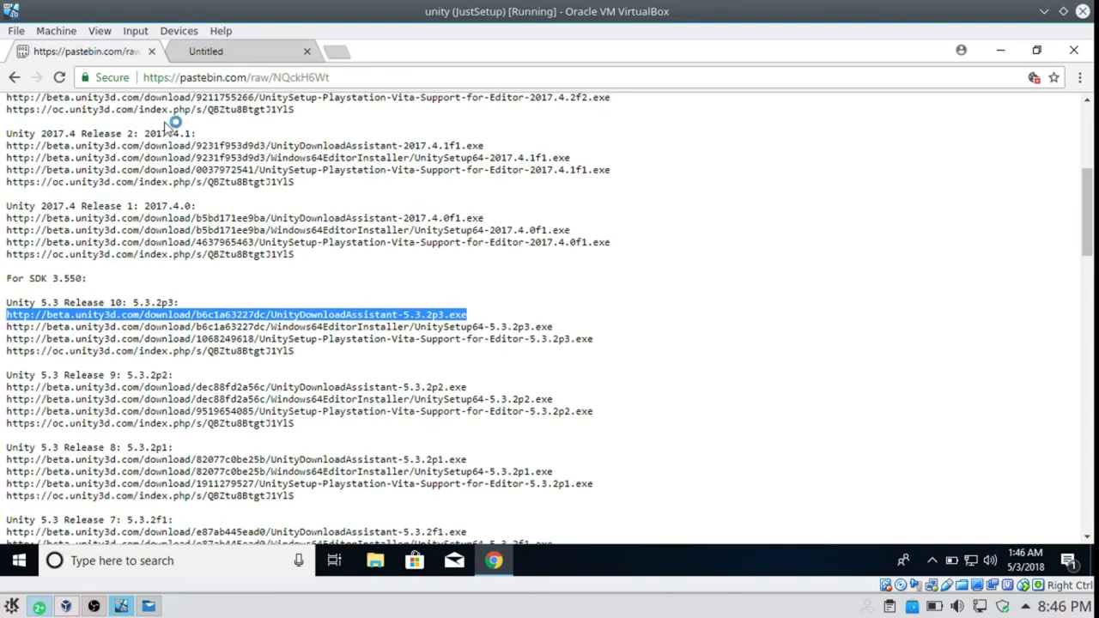
- Download the Unity 5.3.2p3 64-bit editor installer from its Pastebin link
drag(551, 328, 4, 326)
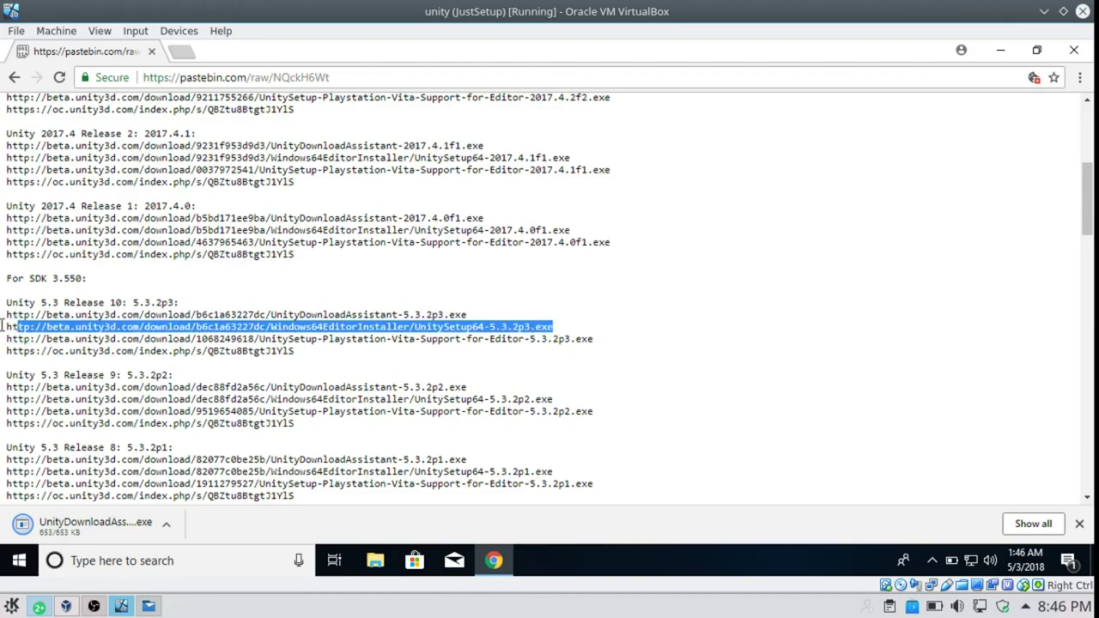
click(9, 328)
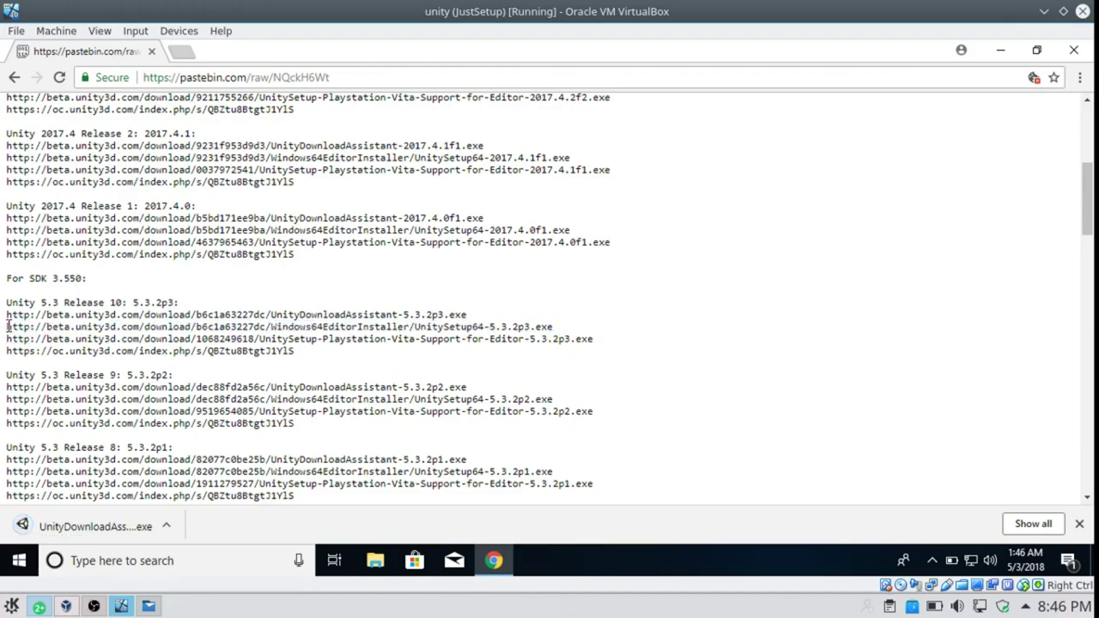
drag(8, 327, 328, 339)
drag(535, 364, 570, 327)
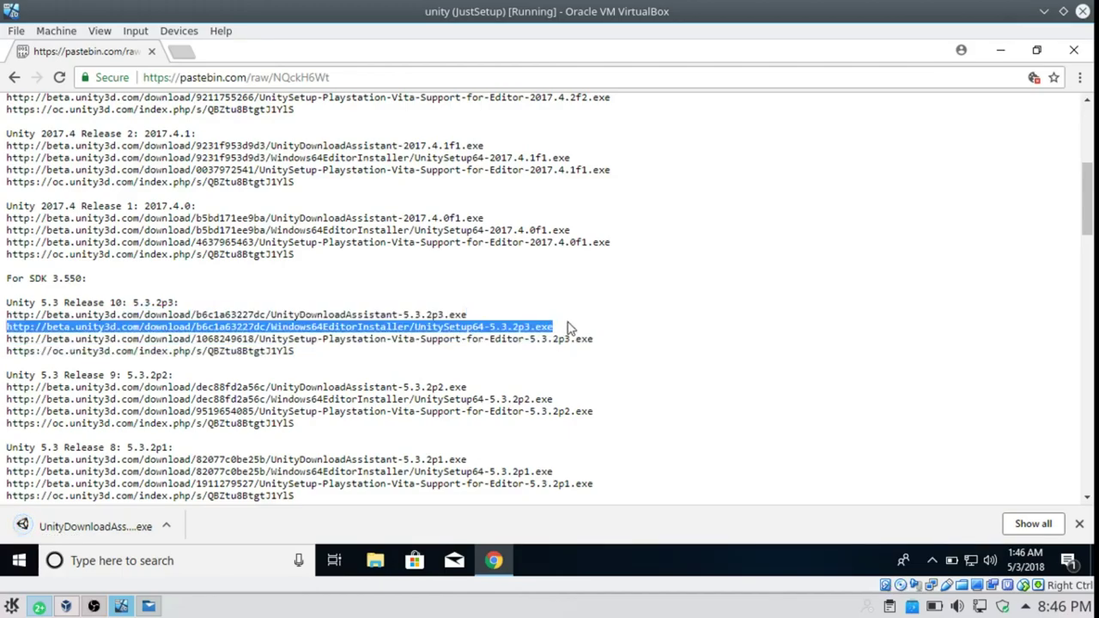
right_click(541, 333)
click(601, 358)
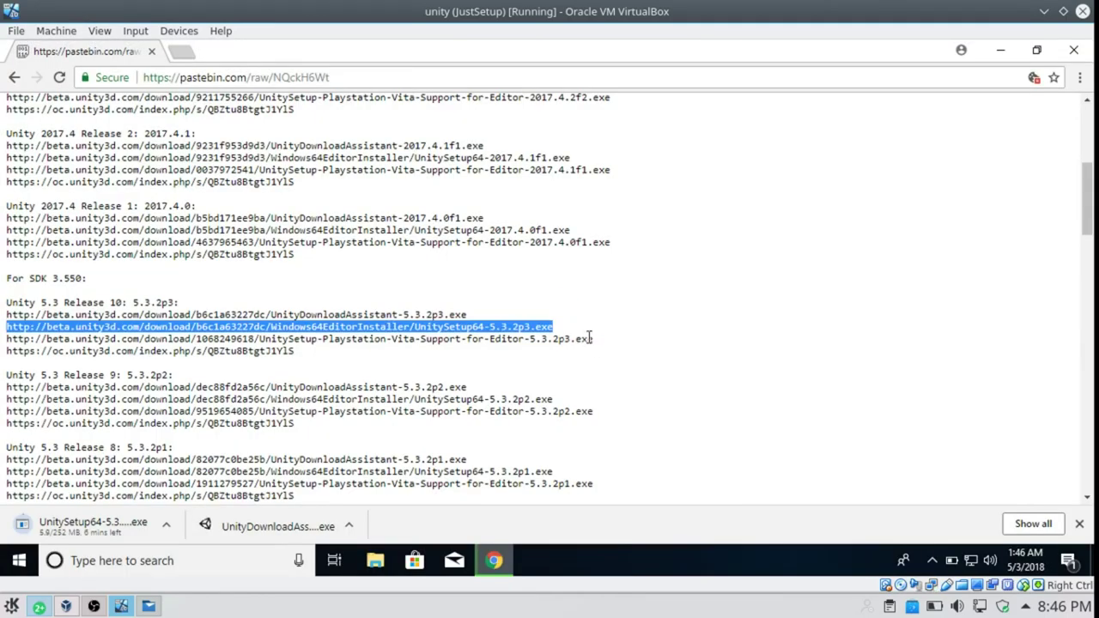
- Open the PS Vita support and ownCloud links, then accept the Unity licence agreement
drag(594, 340, 415, 316)
drag(274, 331, 181, 51)
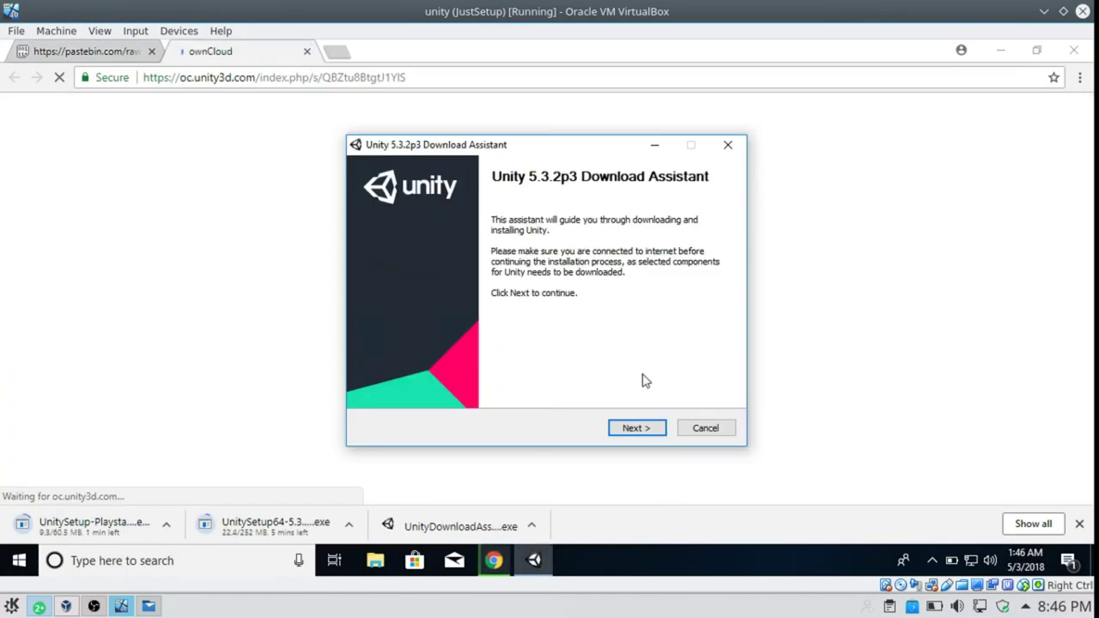
click(636, 430)
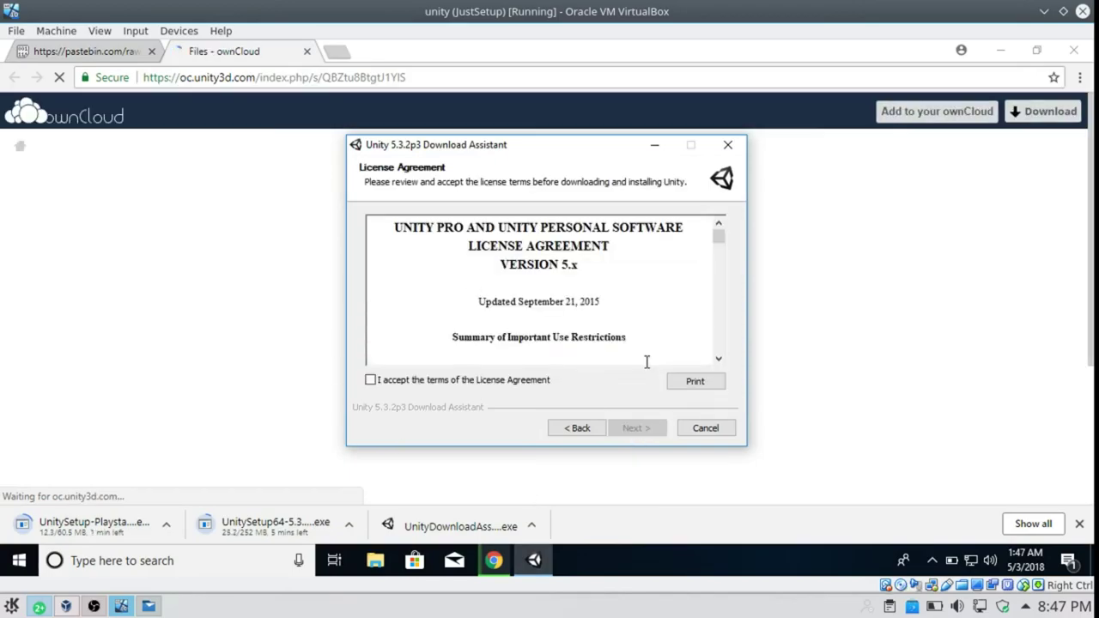
click(529, 381)
click(615, 424)
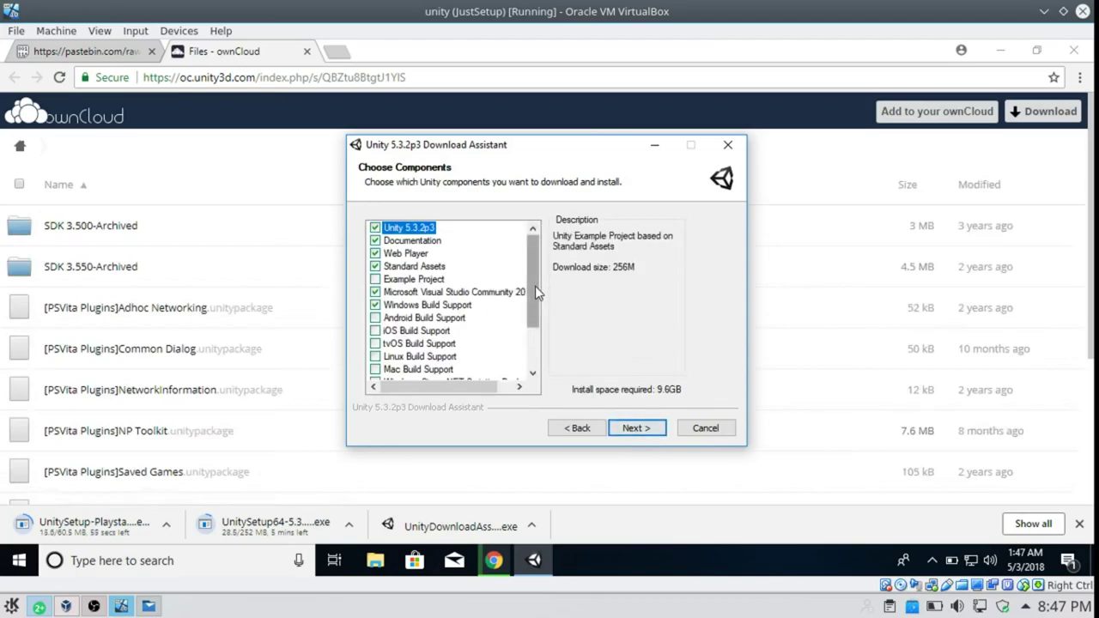
- Include the Example Project component, keep the default locations, and accept the Visual Studio licence
drag(535, 287, 550, 272)
click(378, 280)
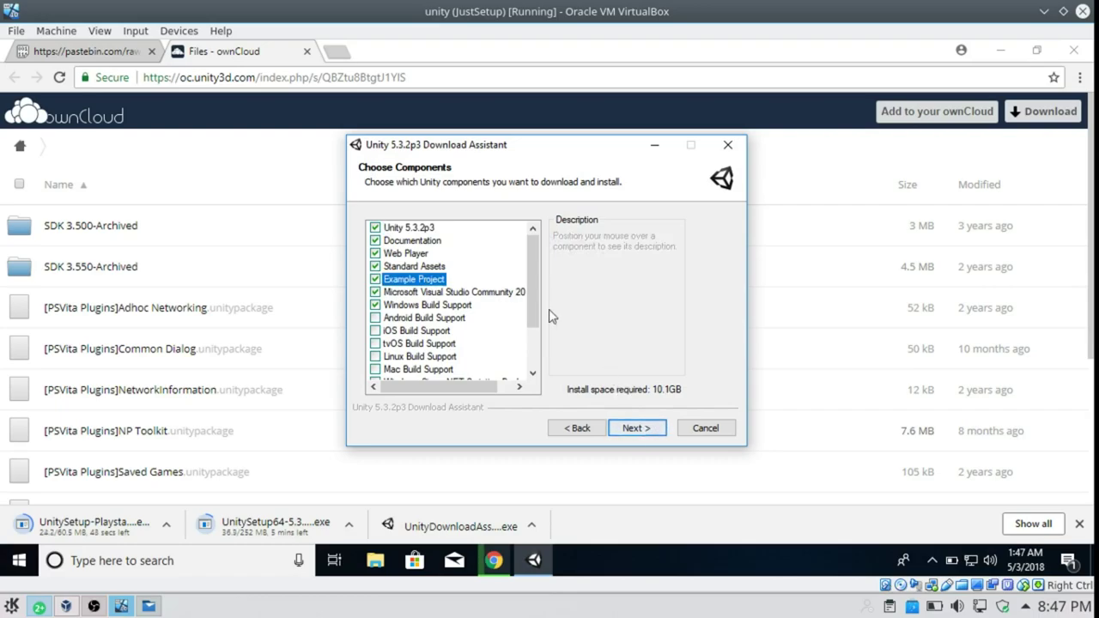
drag(533, 311, 533, 249)
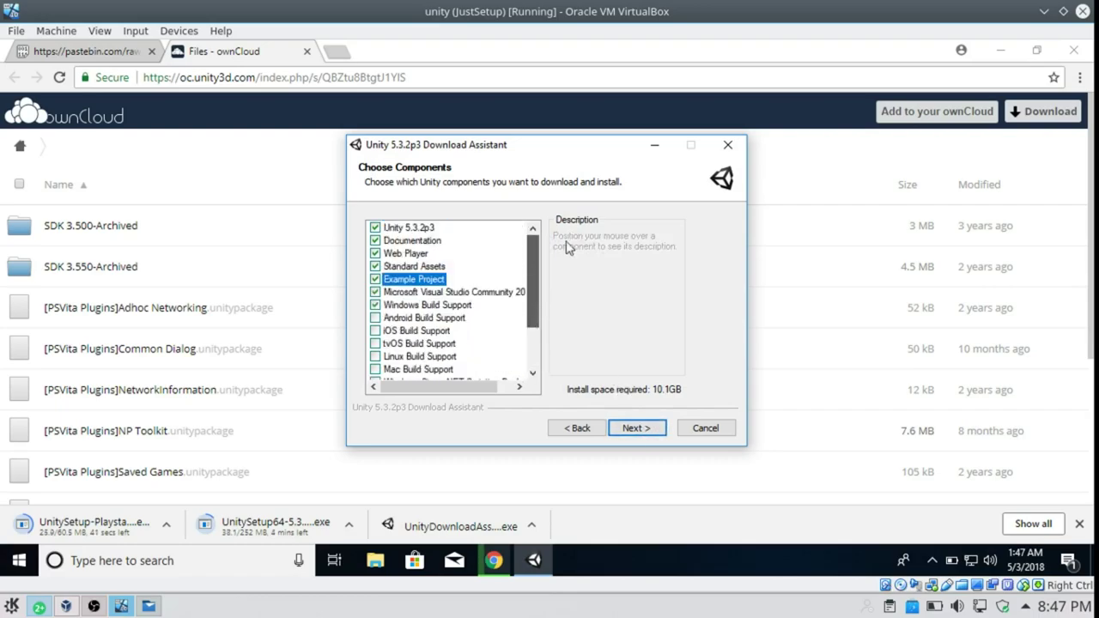
click(651, 430)
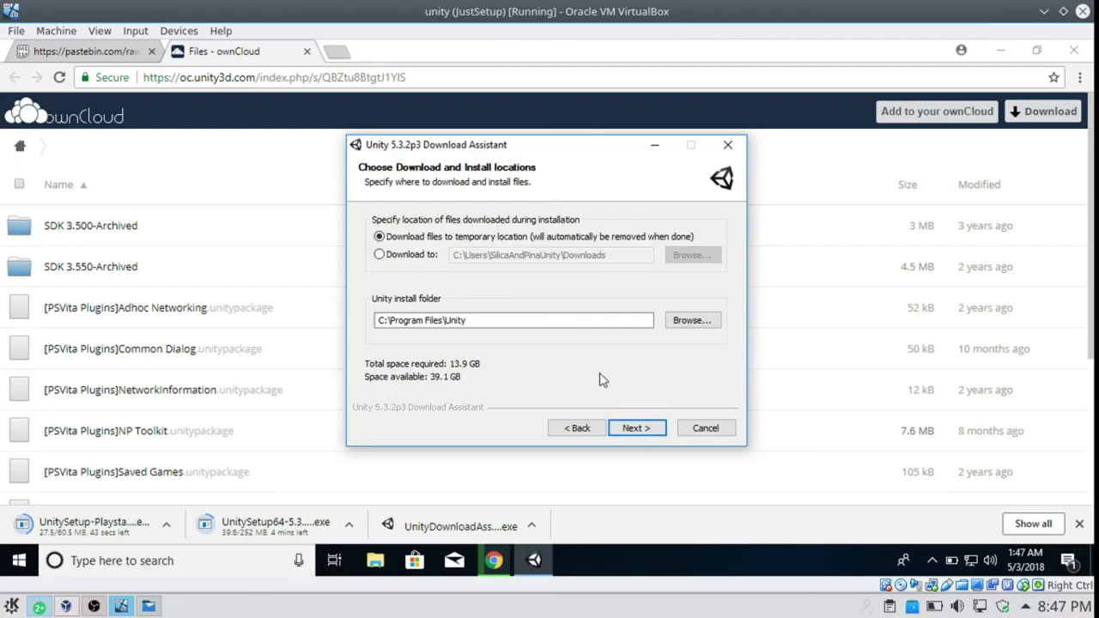
click(640, 432)
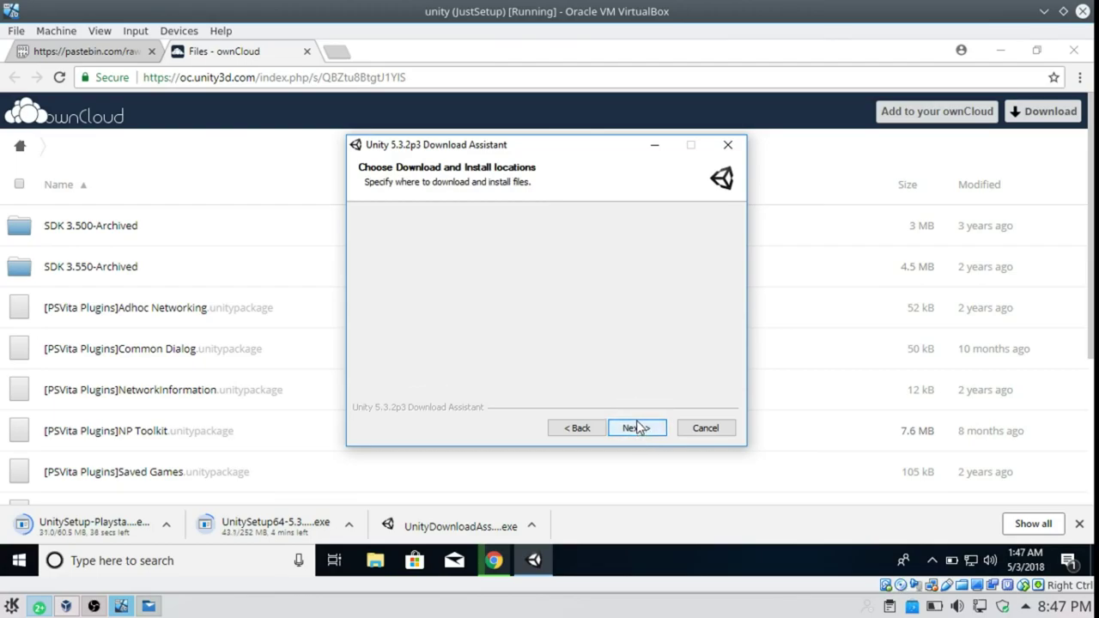
click(538, 383)
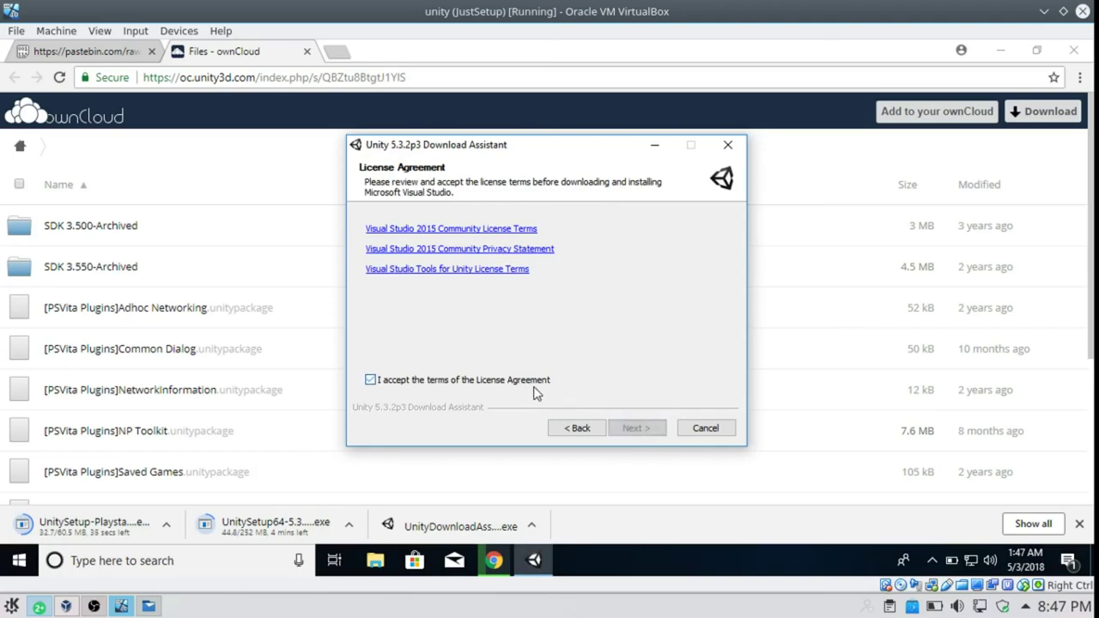
click(633, 428)
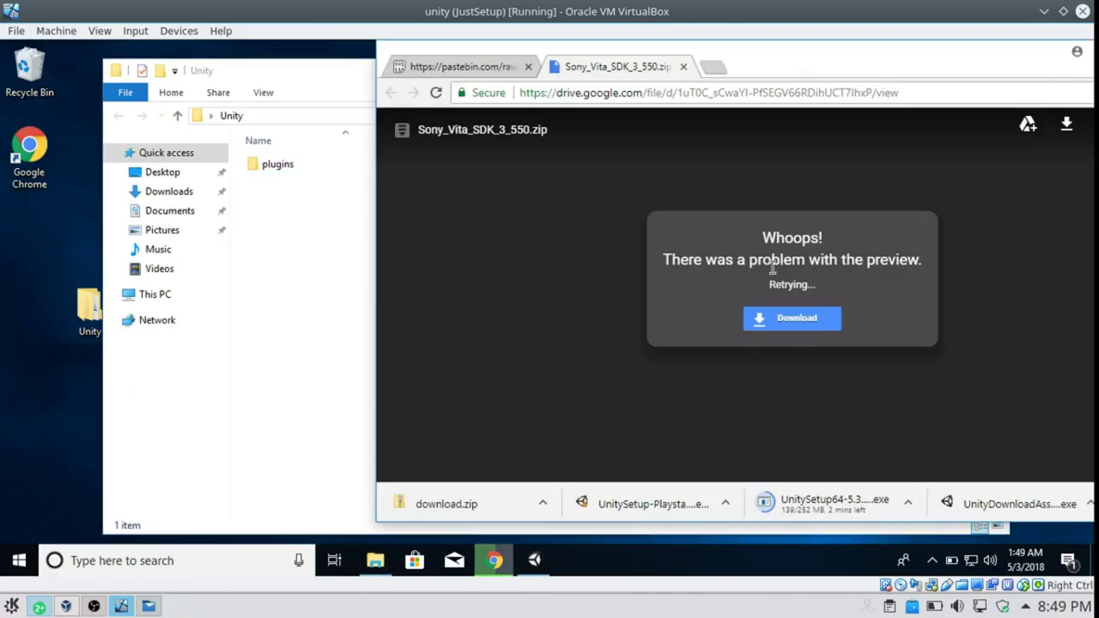
- Download Sony_Vita_SDK_3_550.zip from Google Drive despite the virus-scan warning
click(774, 321)
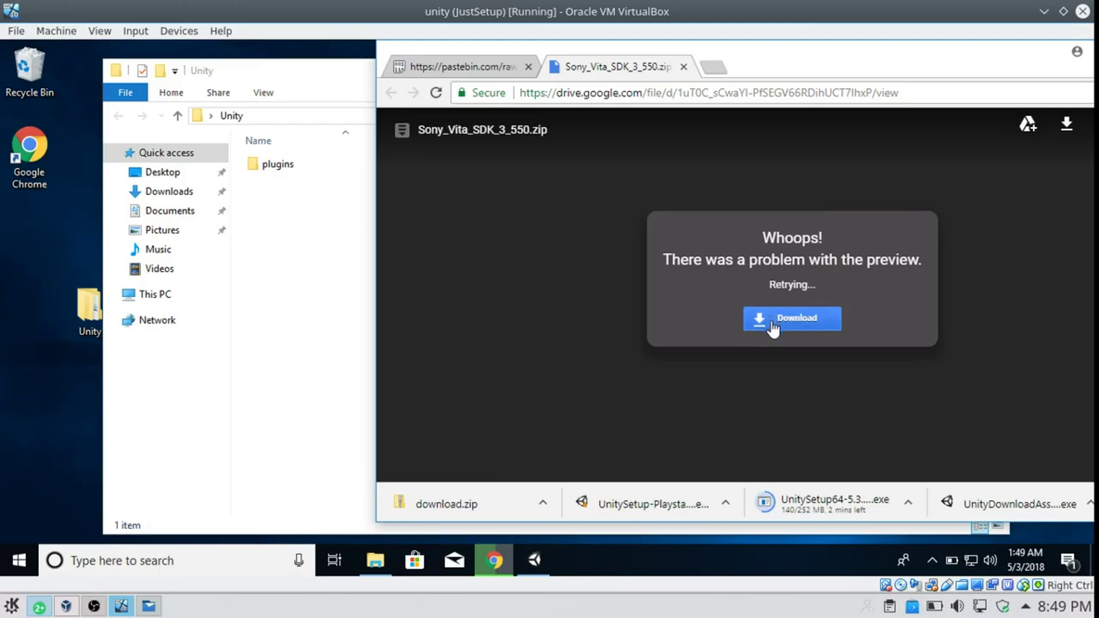
click(759, 323)
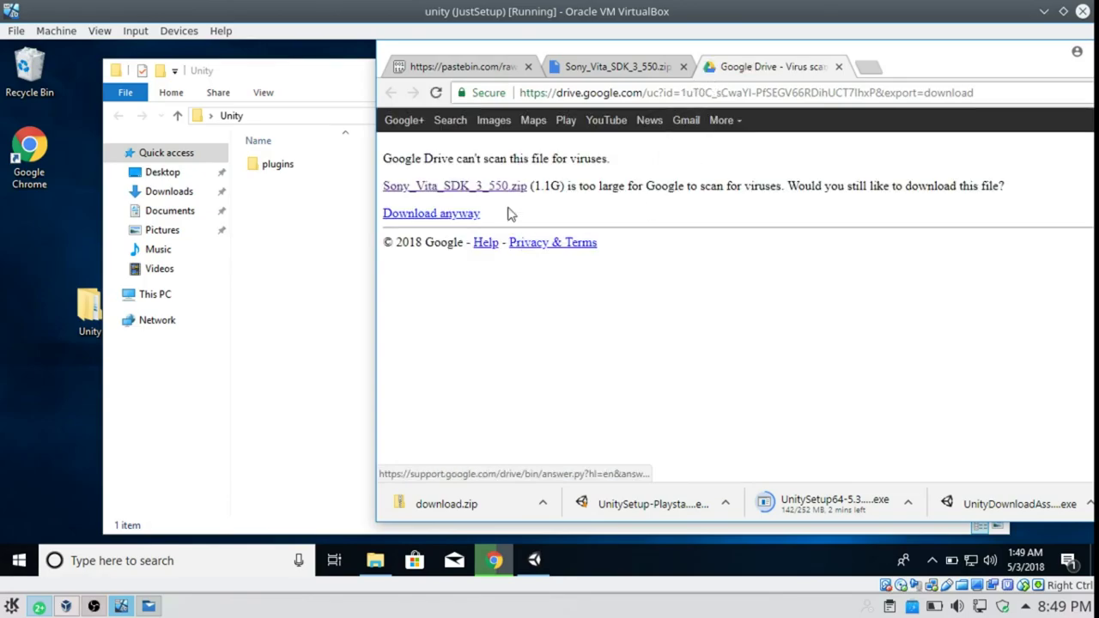
click(456, 216)
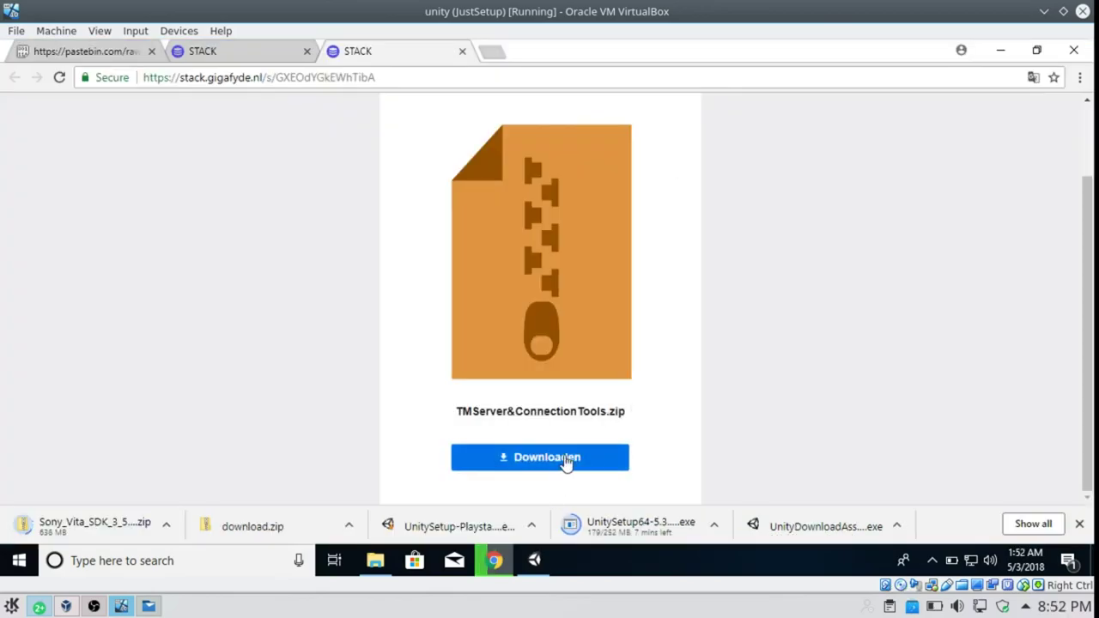
- Download TMServer&ConnectionTools.zip and PublishingTools-2_31_0_1669.msi from Stack, then show all downloads
click(565, 457)
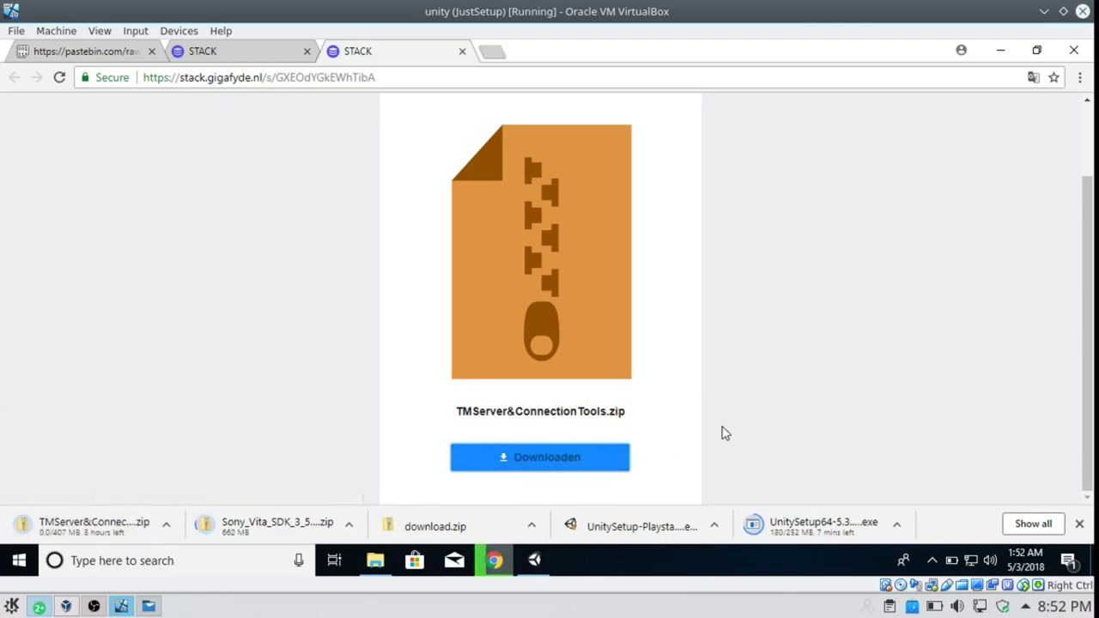
key(ctrl+w)
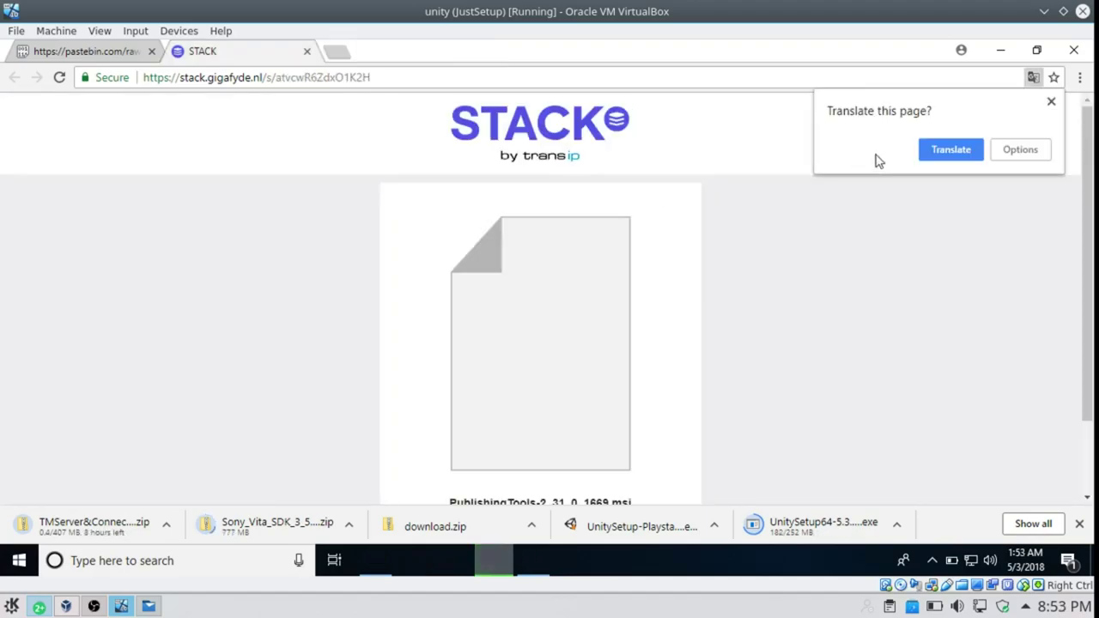
click(1052, 103)
scroll(829, 315, down, 1)
click(574, 458)
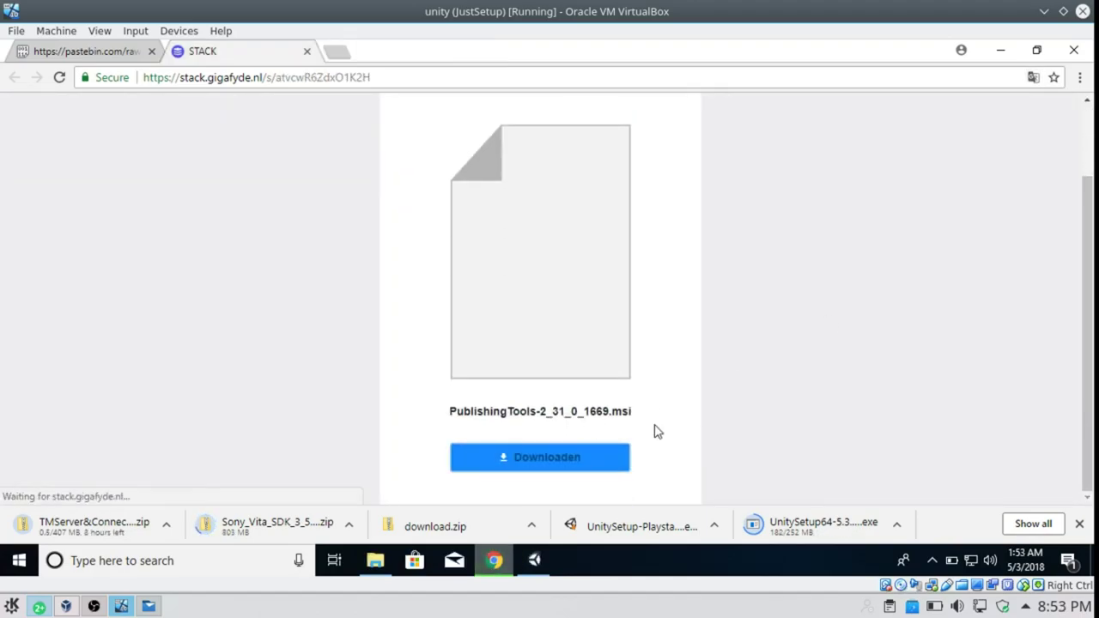
click(1033, 524)
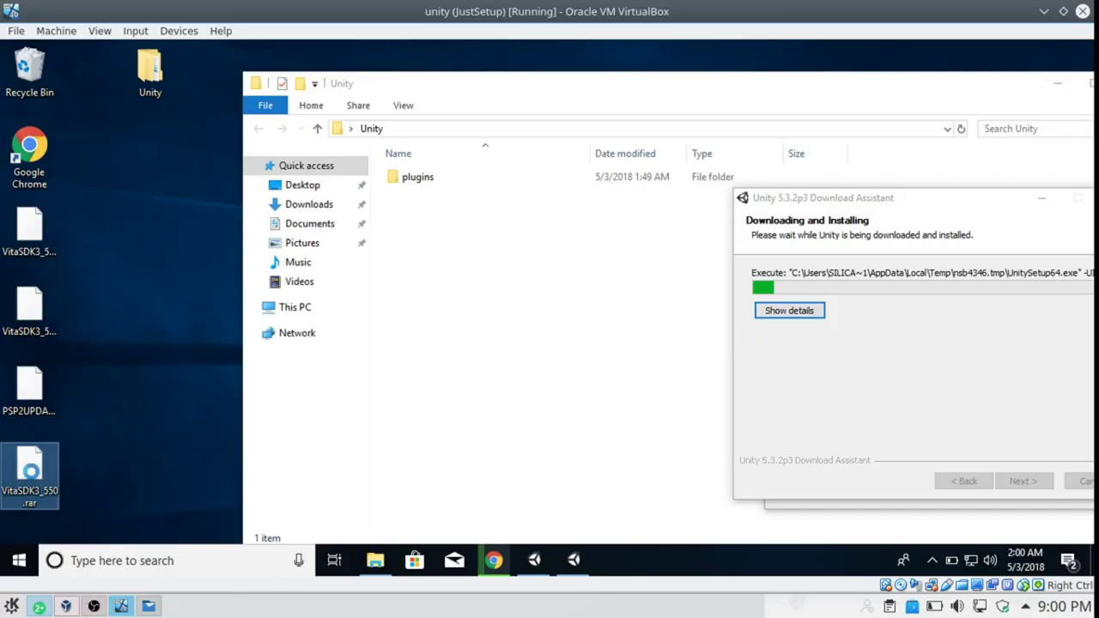
- Extract VitaSDK3_550.rar with 7-Zip's Extract to "VitaSDK3_550\", then search for This PC
right_click(30, 471)
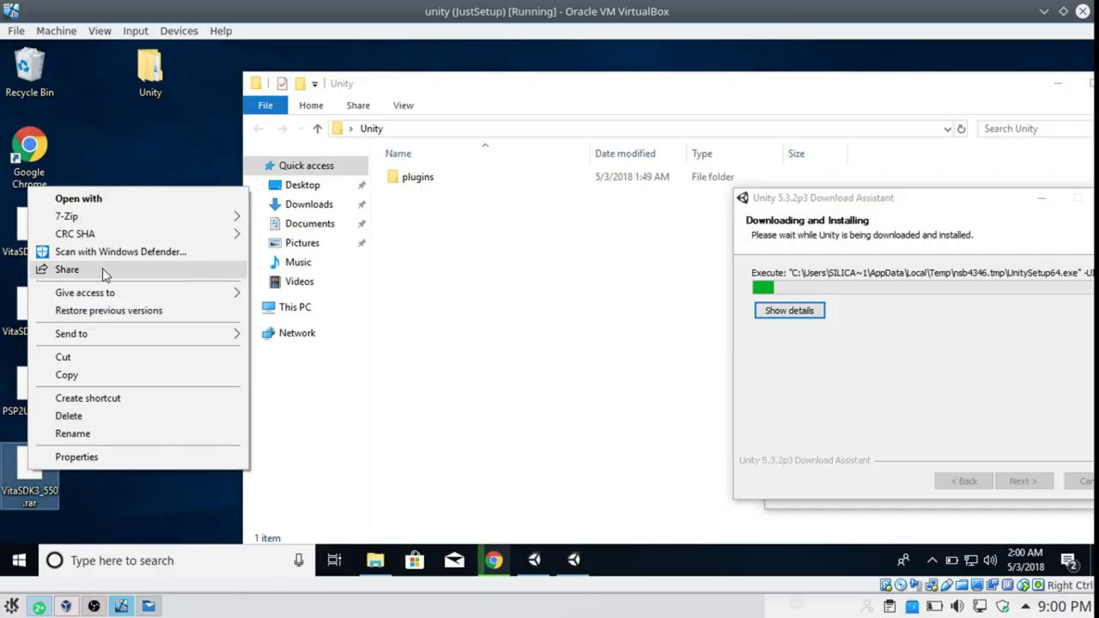
mouse_move(72, 221)
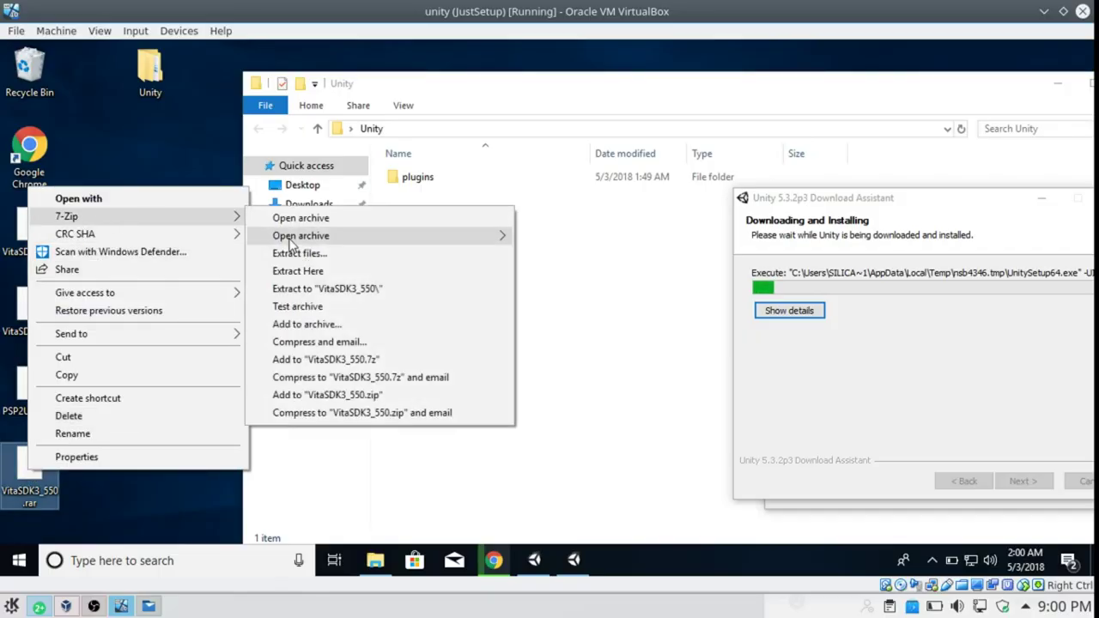
click(343, 289)
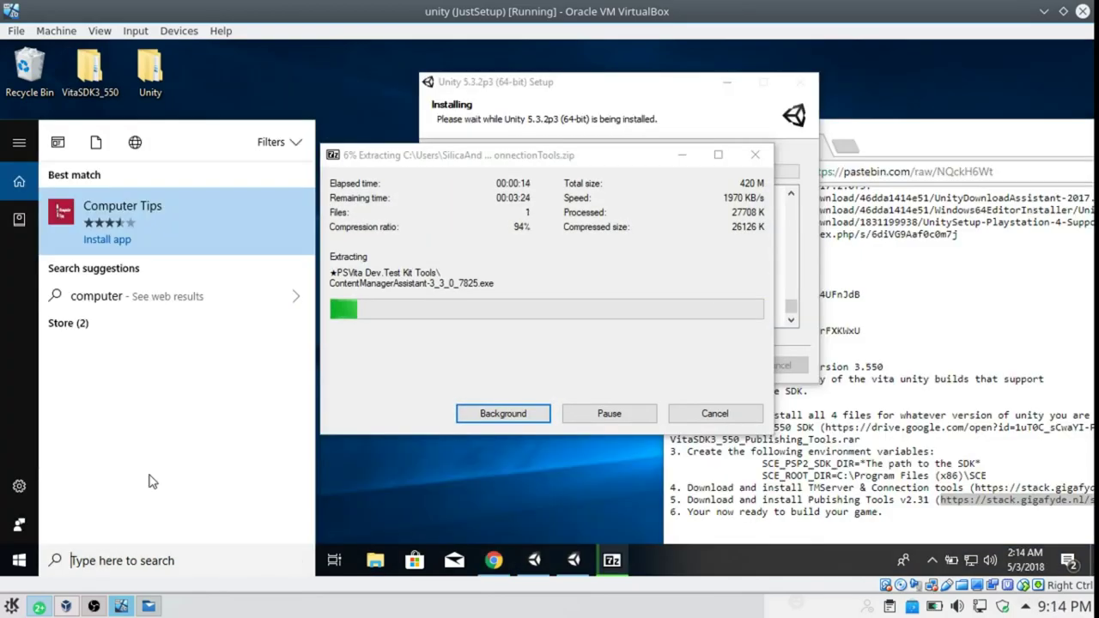
text(this pc)
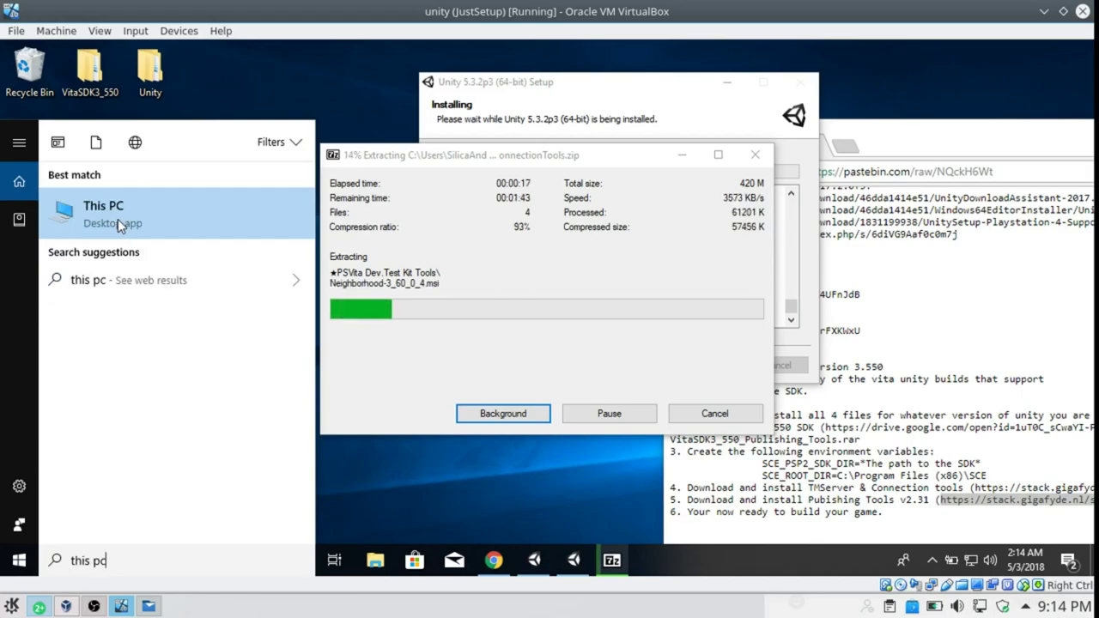
- Open the Environment Variables dialog from This PC's advanced system settings
right_click(118, 219)
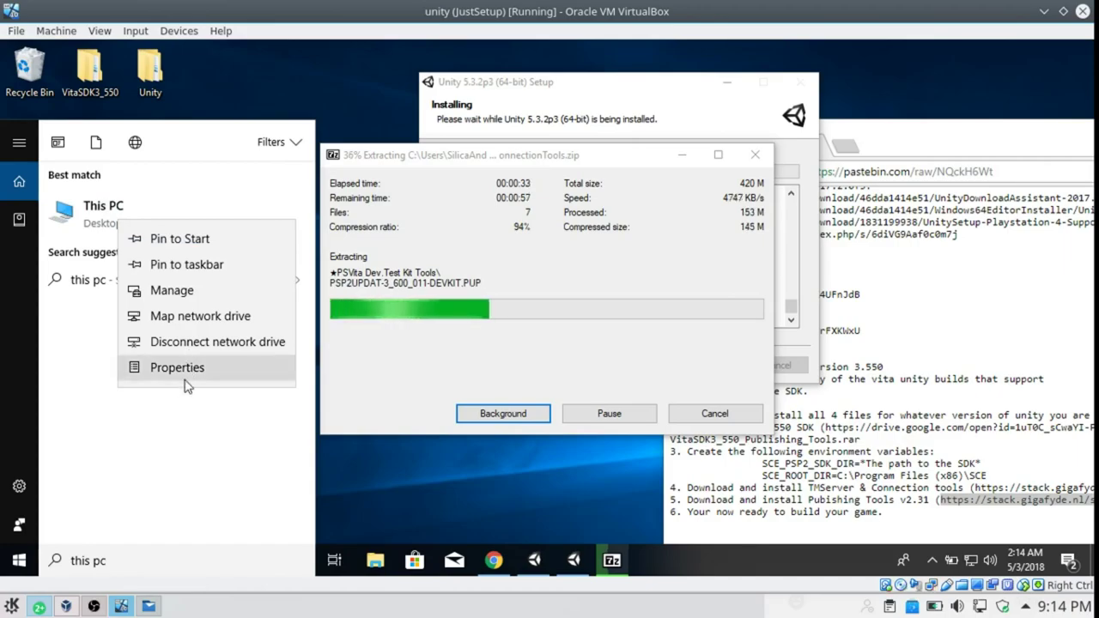
click(279, 362)
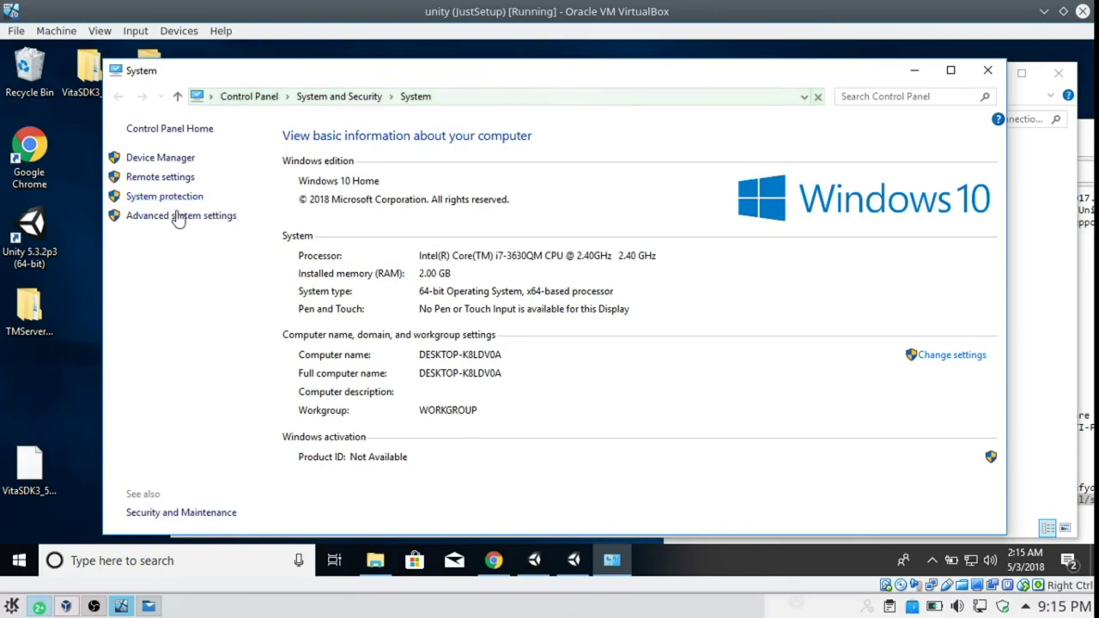
click(178, 217)
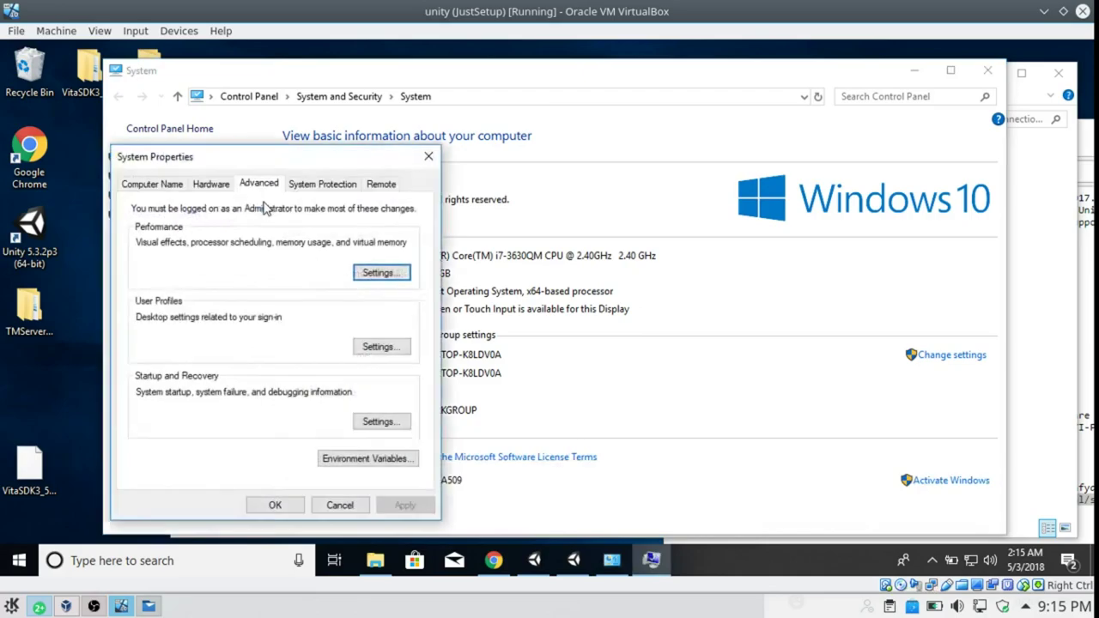
click(335, 460)
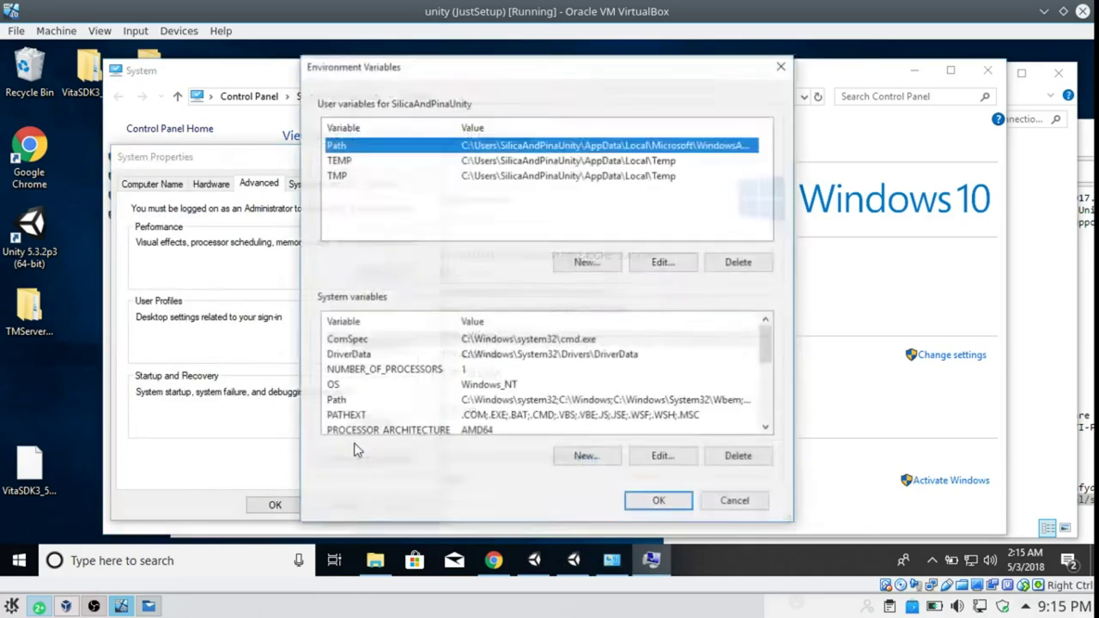
- Add user variable SCE_PSP2_SDK_DIR pointing to the desktop VitaSDK3_550\sdk folder
click(591, 264)
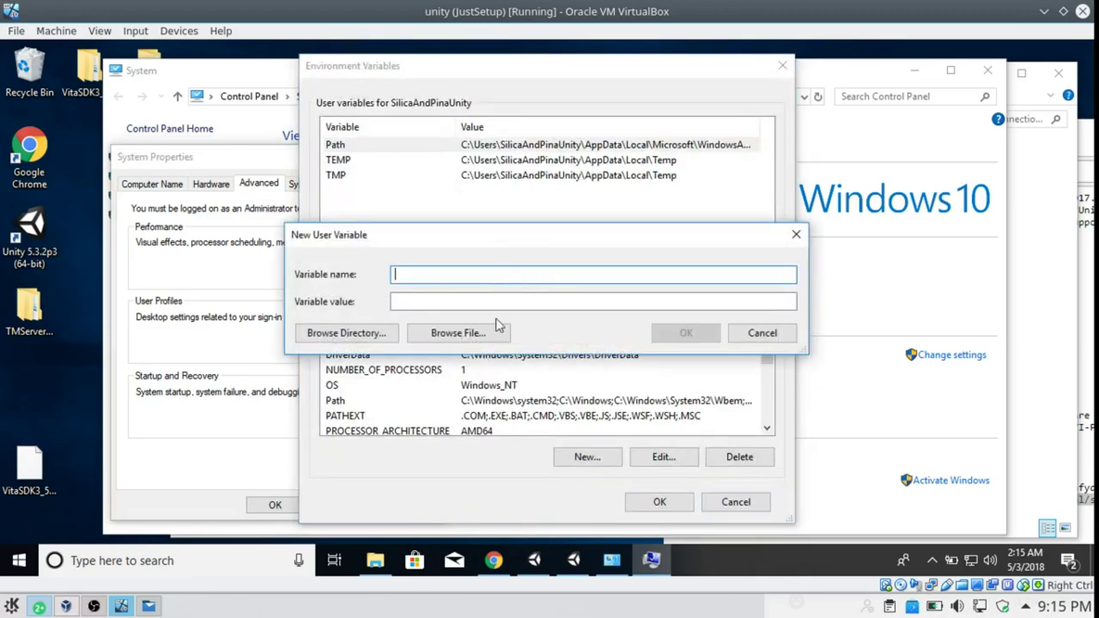
click(497, 559)
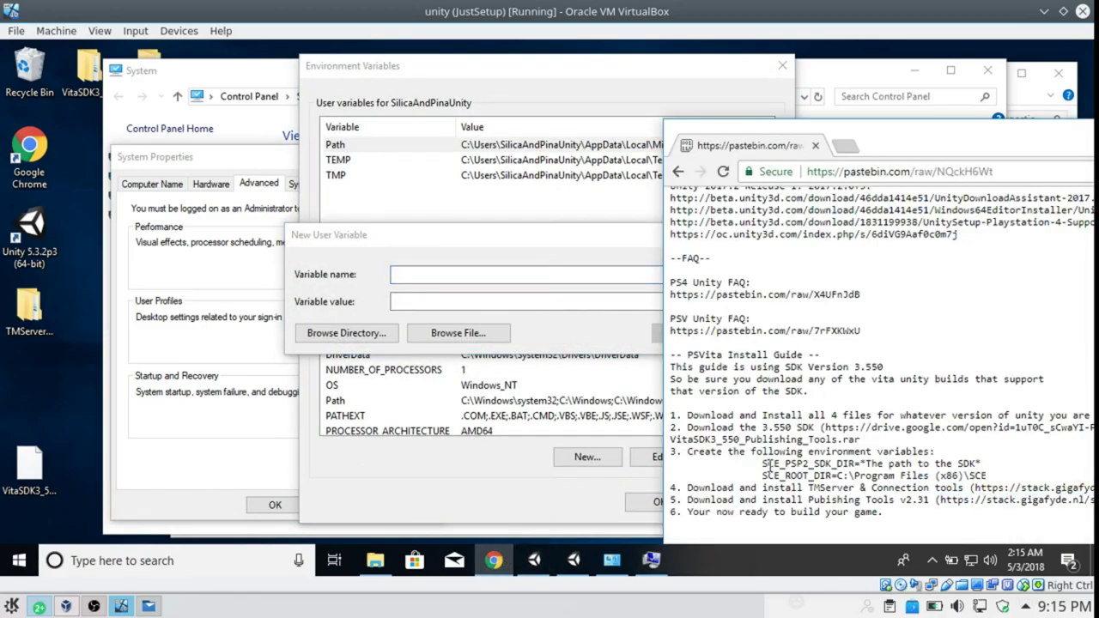
drag(763, 464, 853, 462)
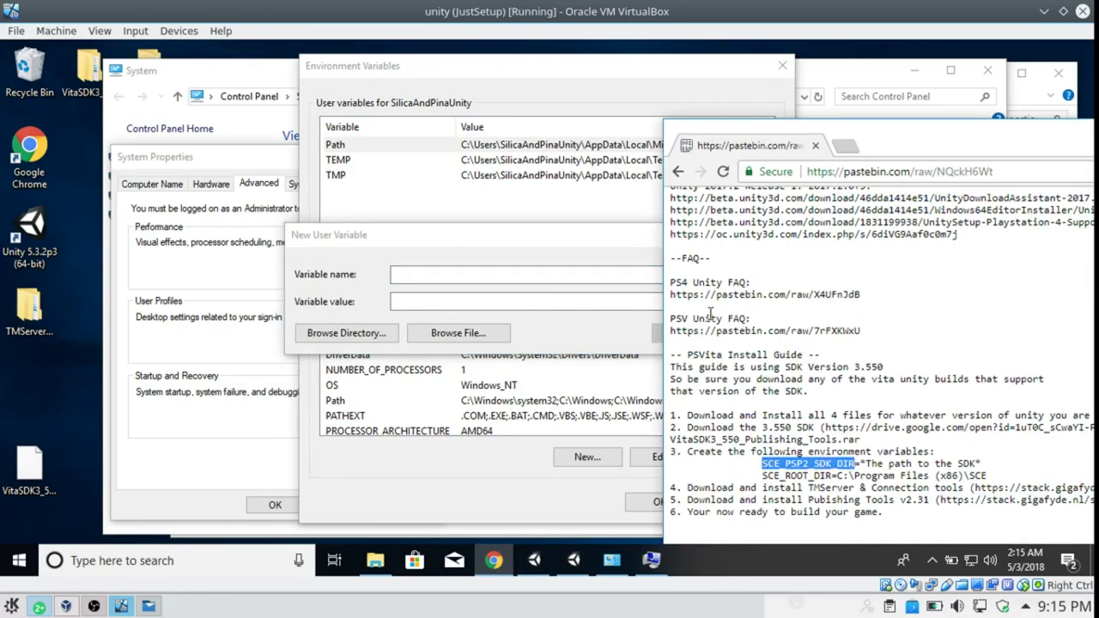
click(464, 275)
text(SCE_PSP2_SDK_DIR)
click(434, 297)
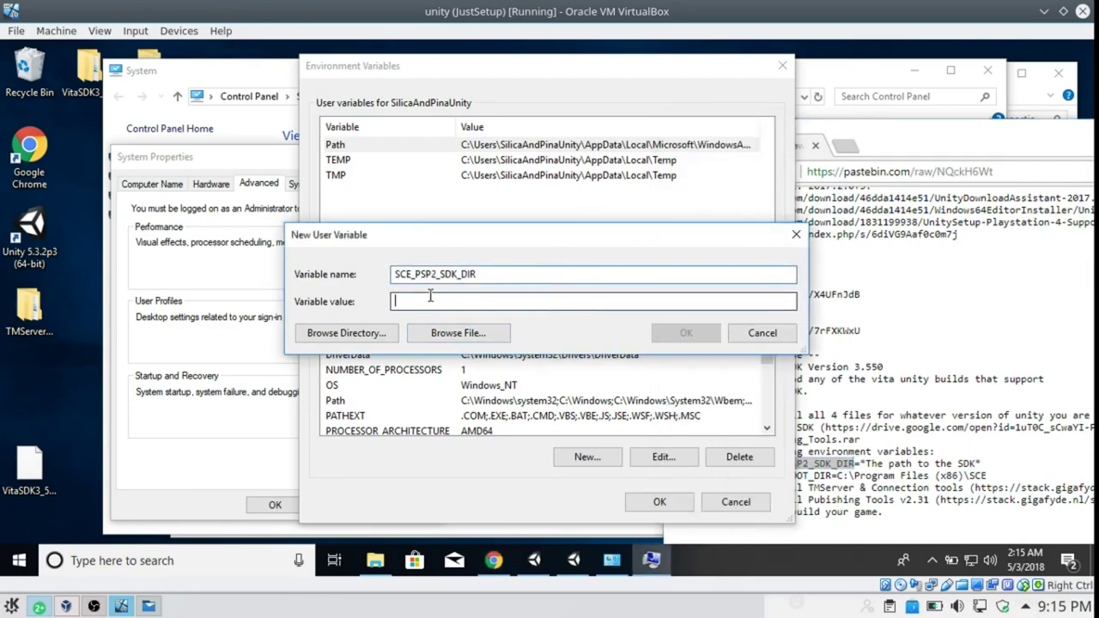
click(380, 335)
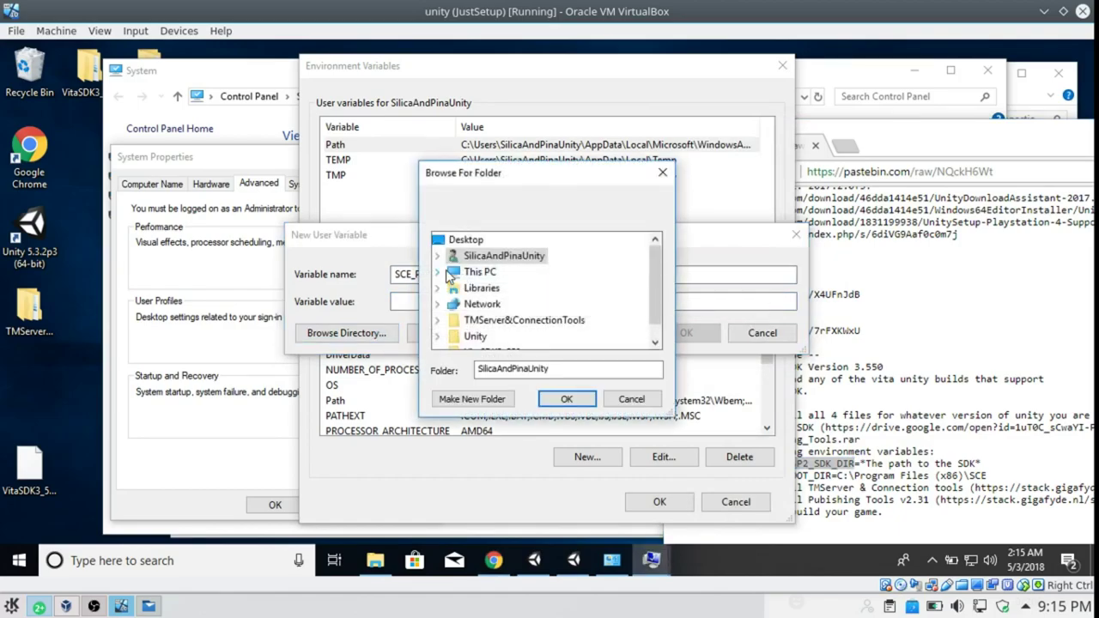
scroll(648, 283, down, 1)
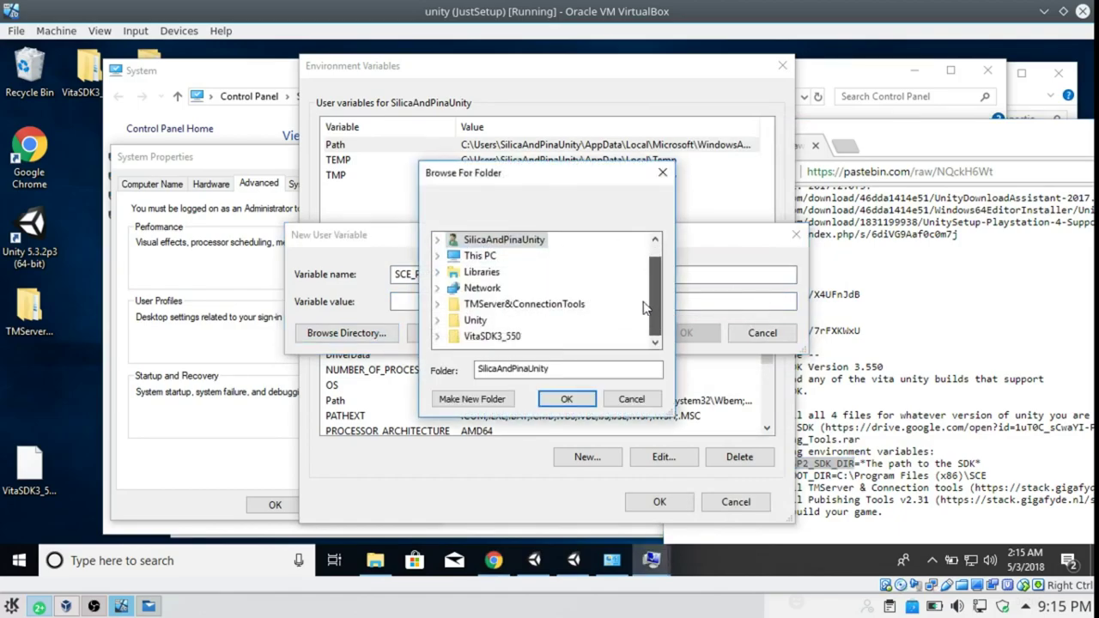
click(437, 336)
click(452, 336)
click(486, 273)
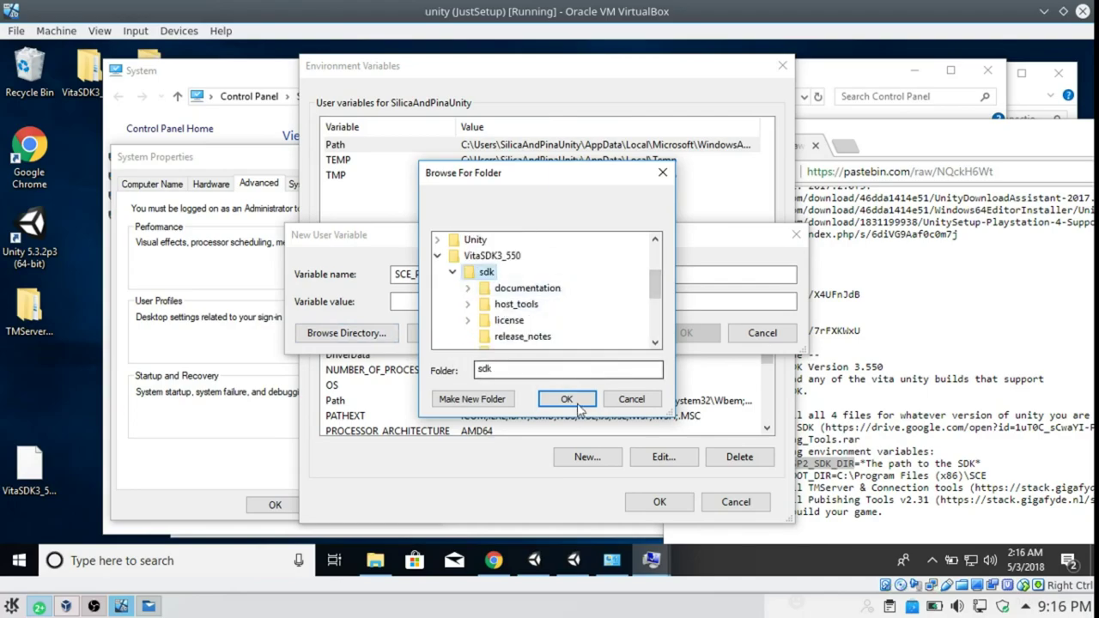
click(566, 399)
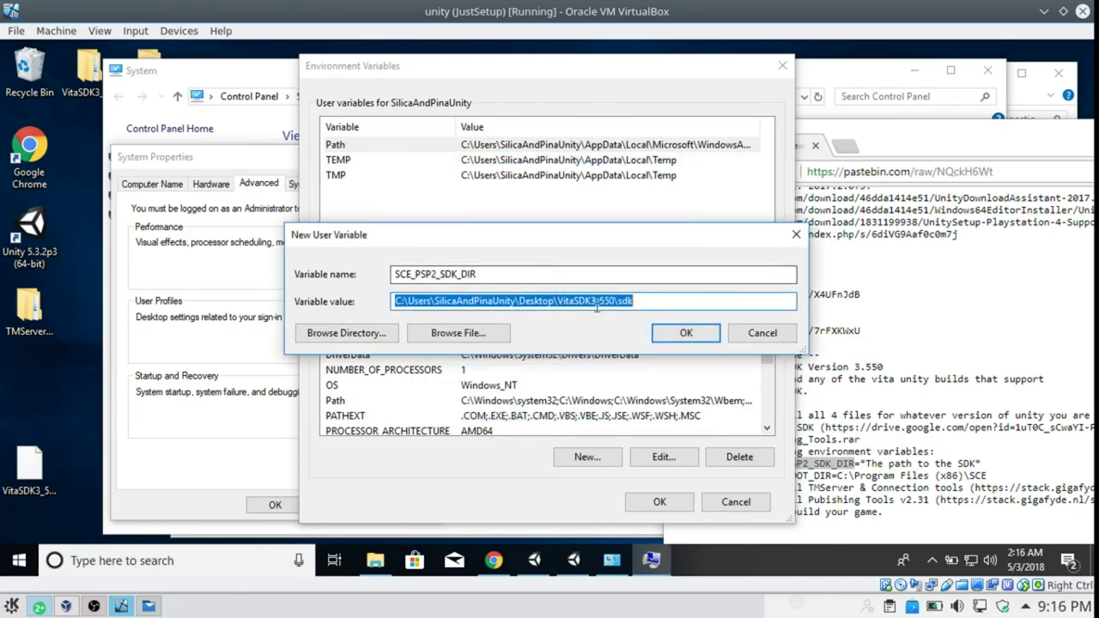
click(685, 335)
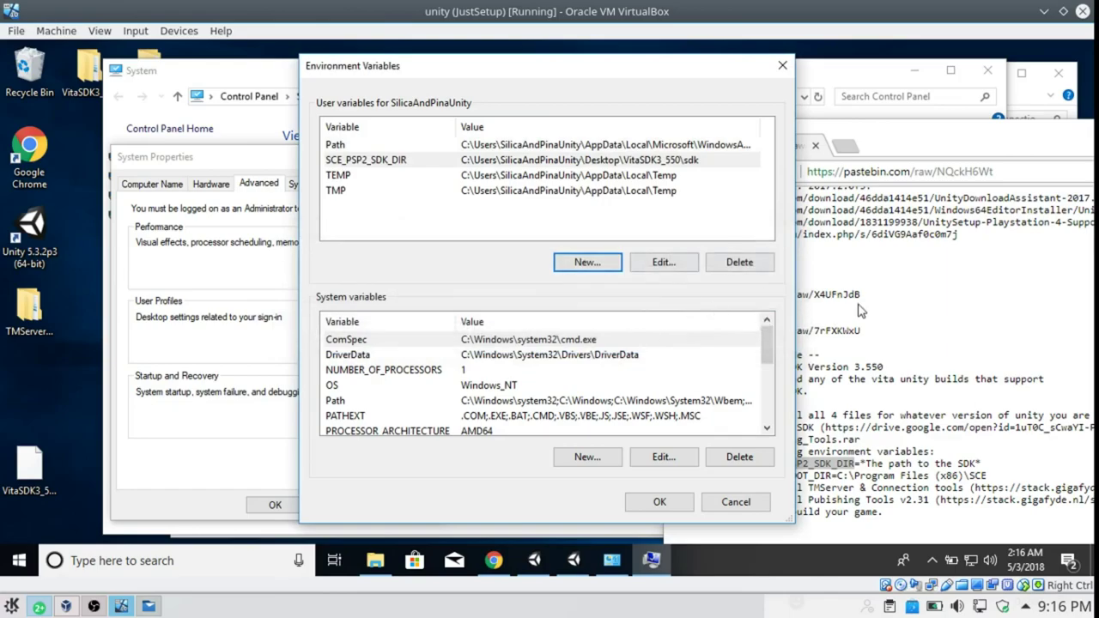
- Add user variable SCE_ROOT_DIR set to C:\Program Files (x86)\SCE
drag(830, 475, 764, 475)
key(ctrl+c)
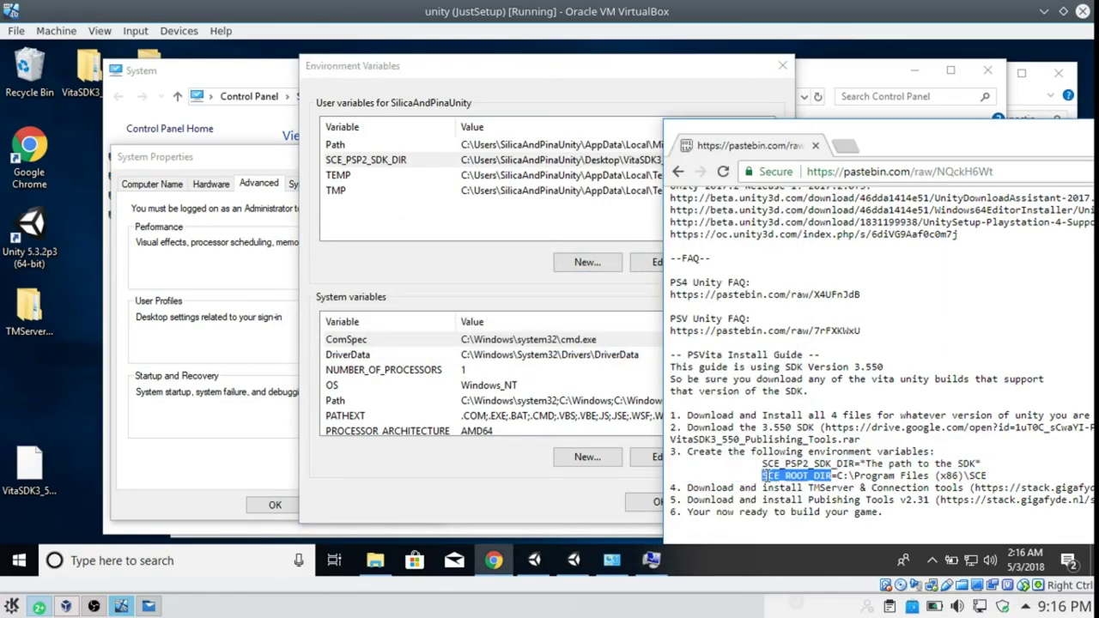
click(587, 262)
key(ctrl+v)
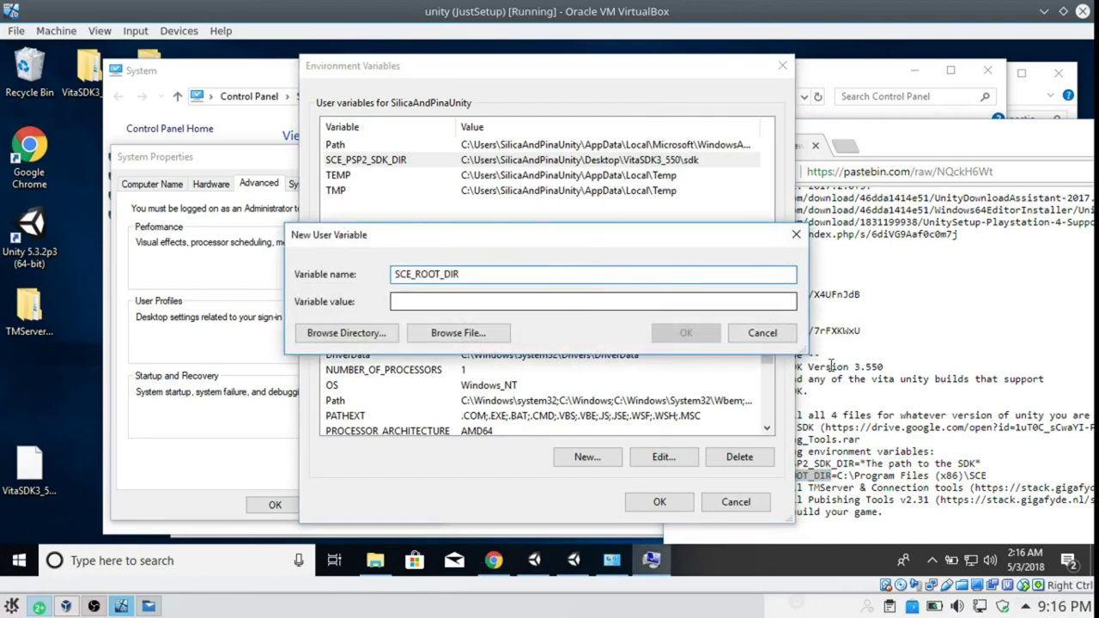
drag(840, 475, 988, 477)
key(ctrl+c)
click(603, 304)
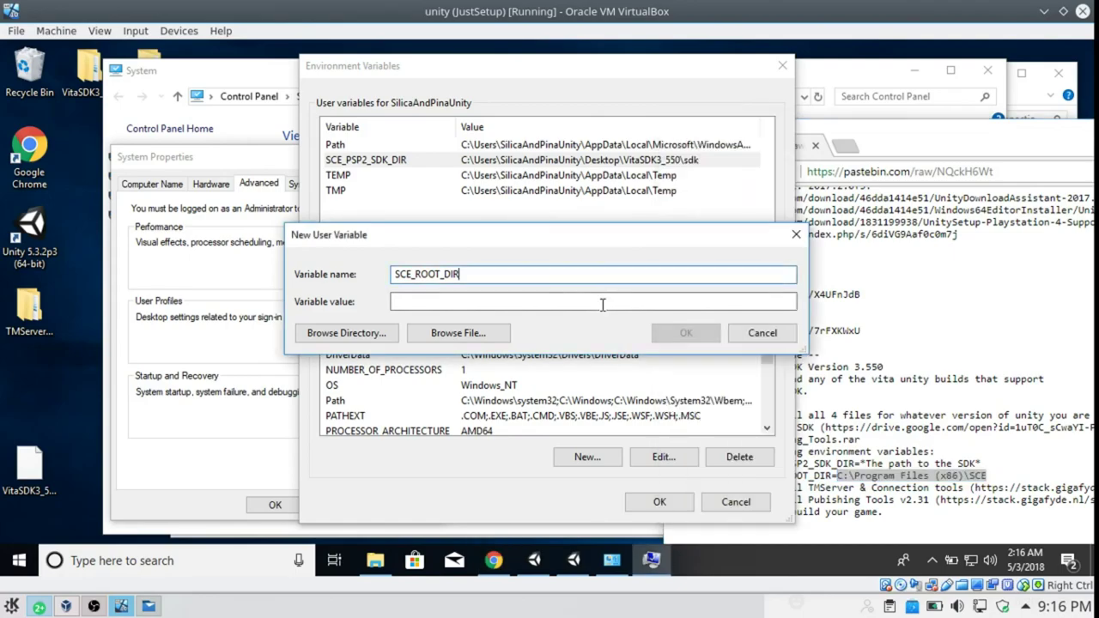
key(ctrl+v)
click(685, 333)
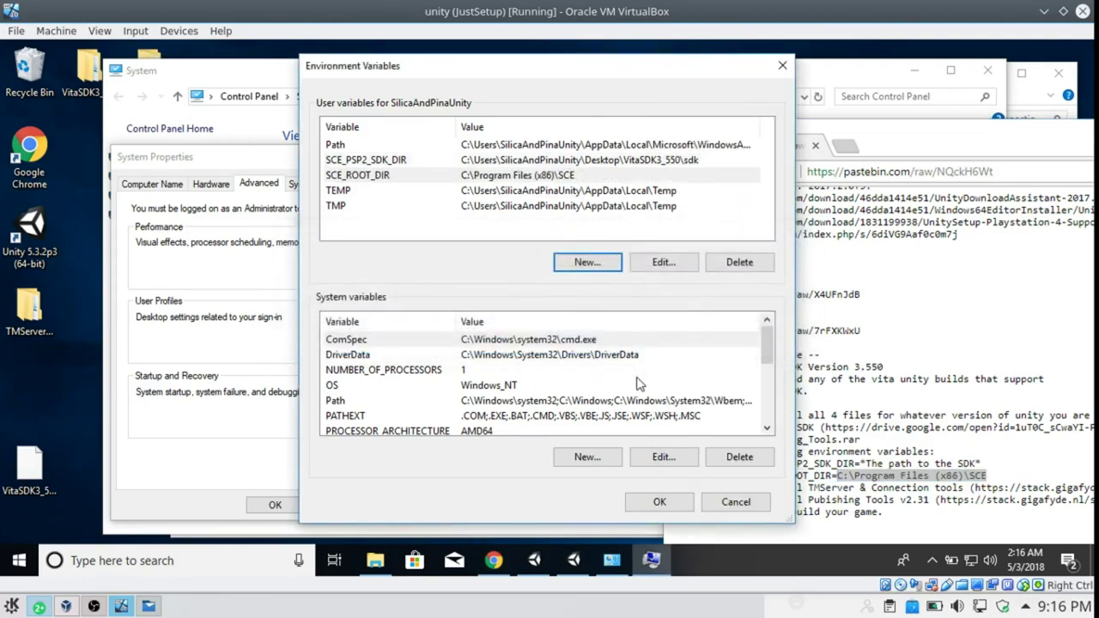
- Apply the environment variables and close System Properties and the System window
click(640, 501)
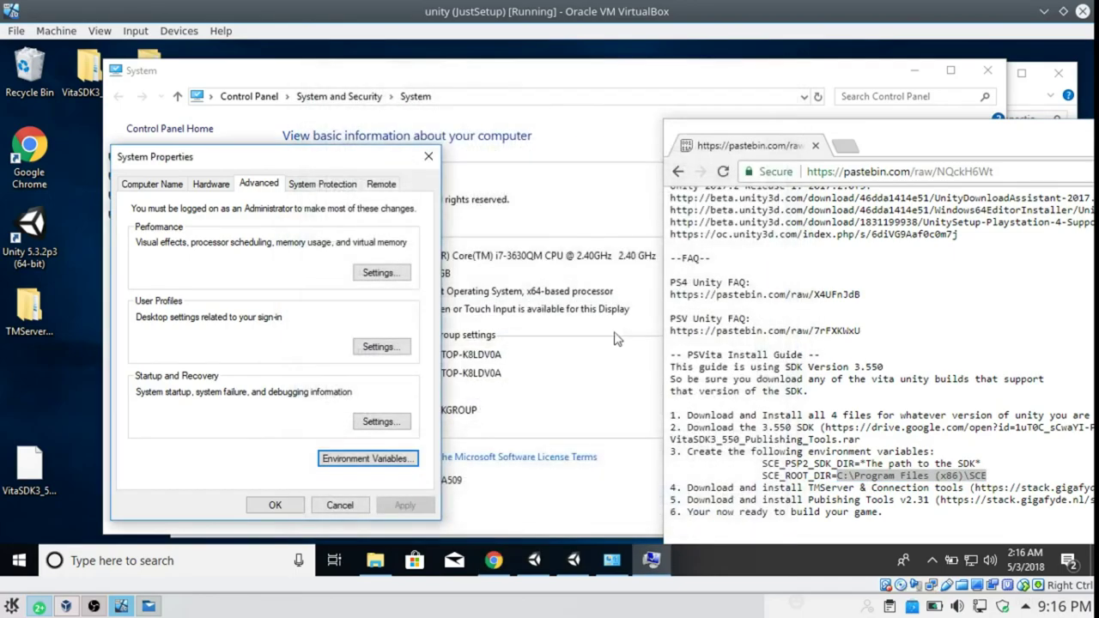
click(274, 506)
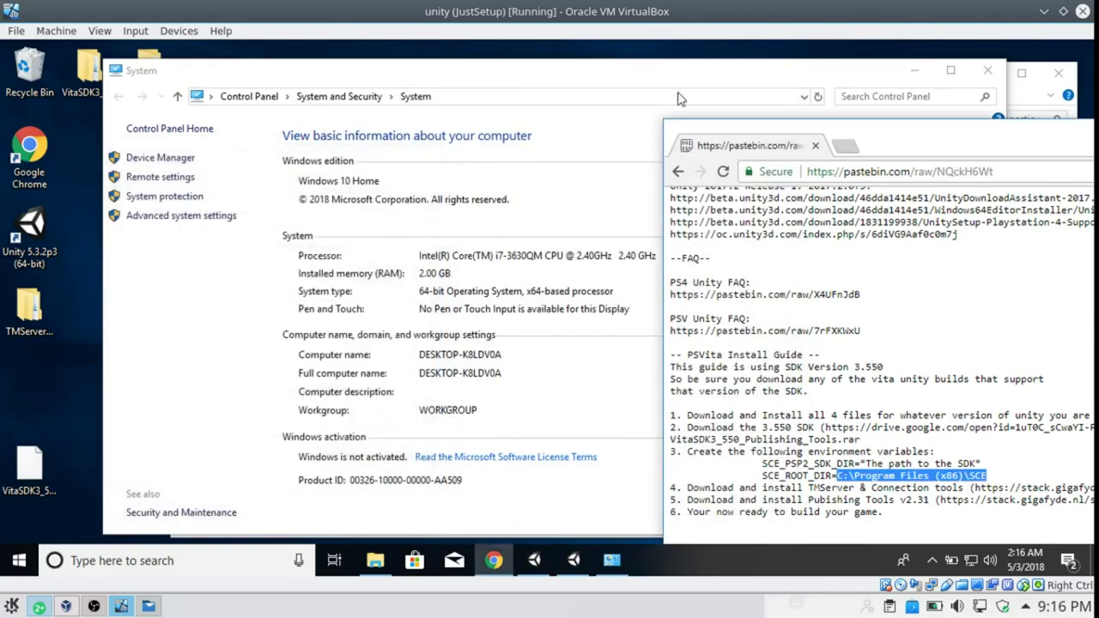
click(988, 70)
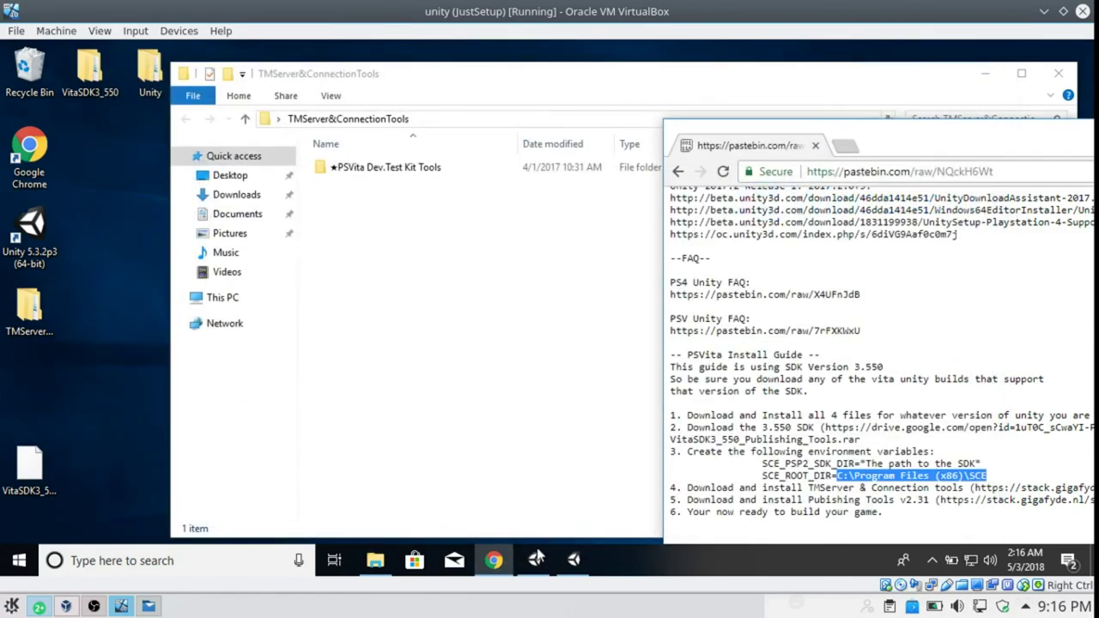
- Minimize the Unity installers and open PSVita Dev.Test Kit Tools inside TMServer&ConnectionTools
click(536, 559)
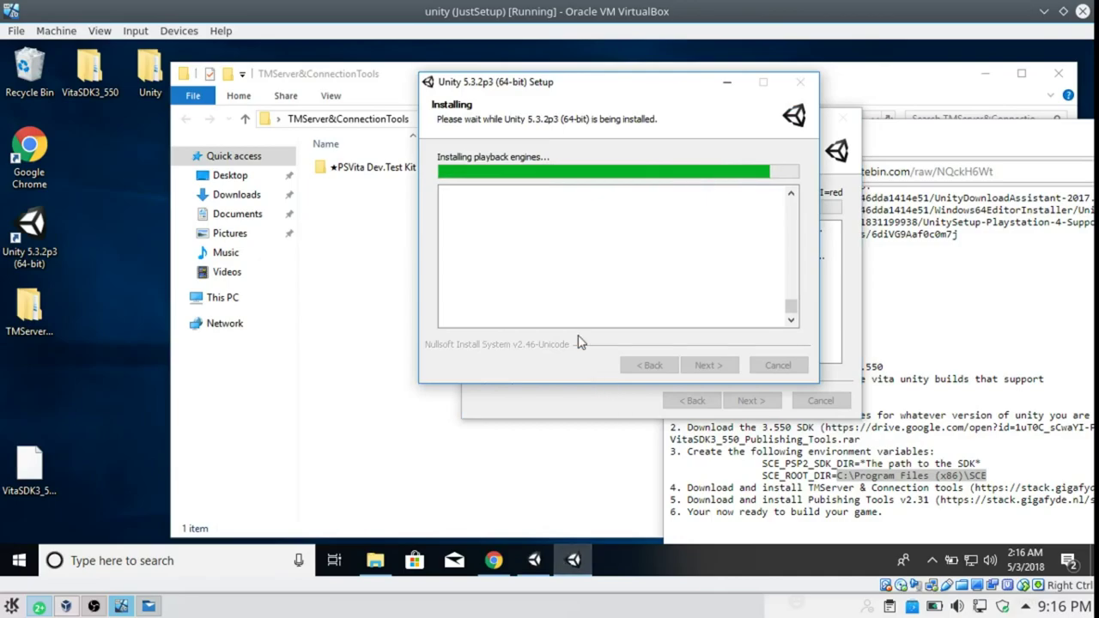
click(727, 83)
click(770, 117)
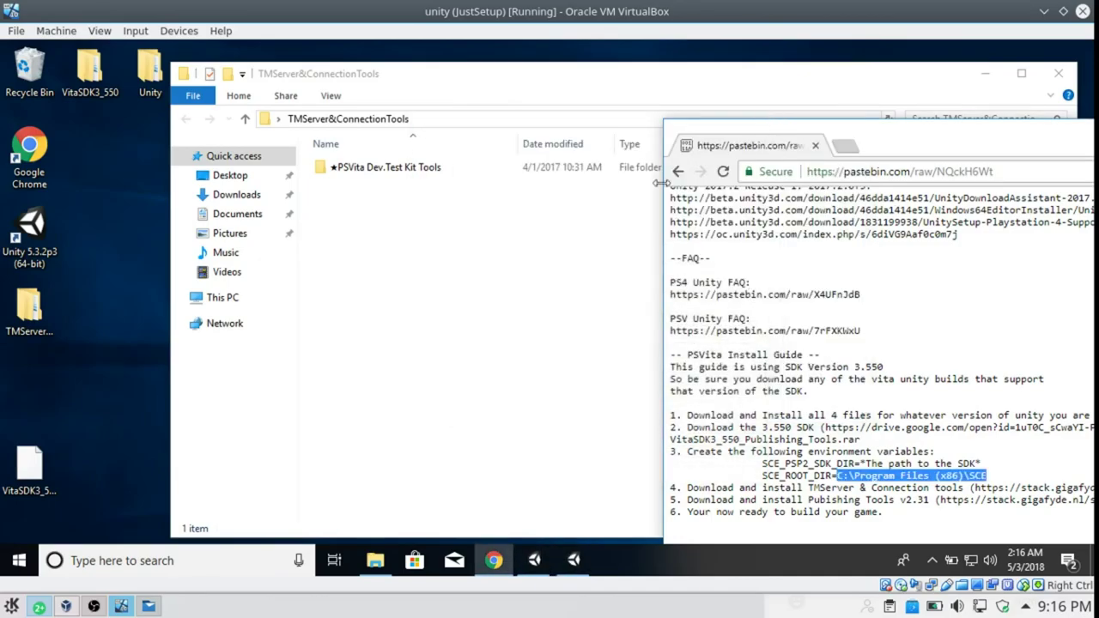
click(593, 212)
double_click(396, 176)
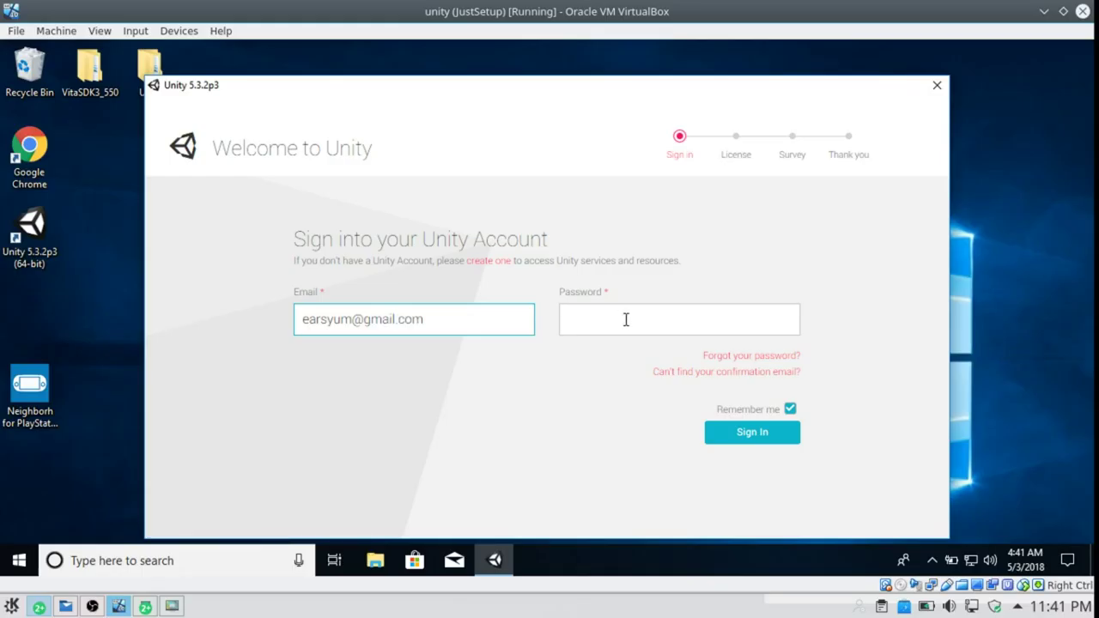
- Sign in to the Unity account by pasting the account password
click(624, 317)
key(ctrl+v)
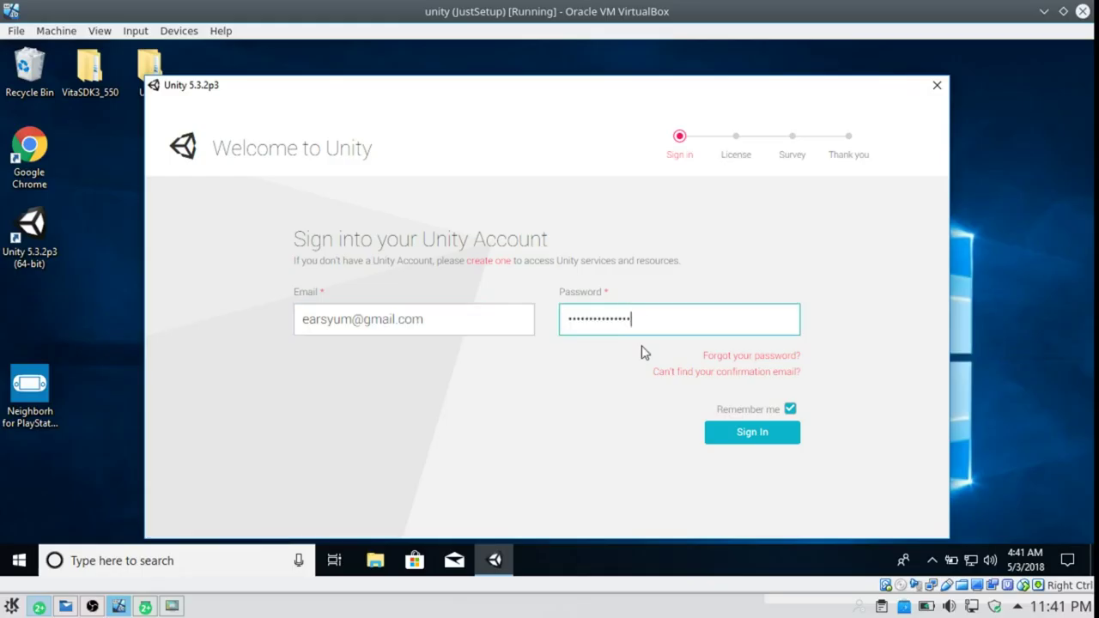
click(739, 438)
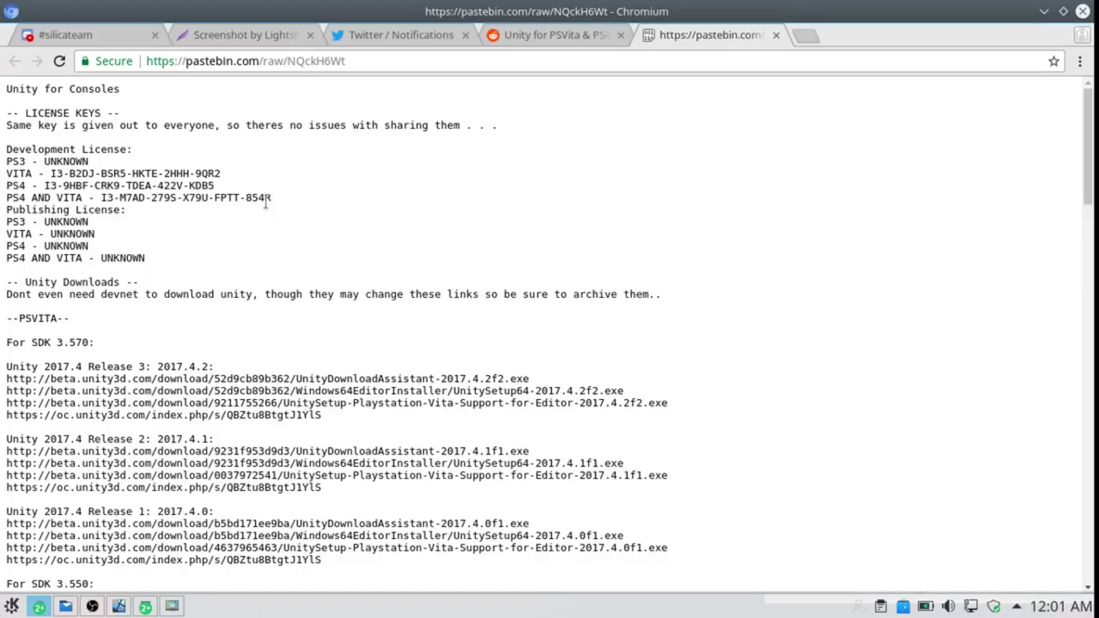
- Activate Professional Edition with the pasted PS4 and Vita key and skip the survey
drag(272, 198, 101, 198)
key(ctrl+c)
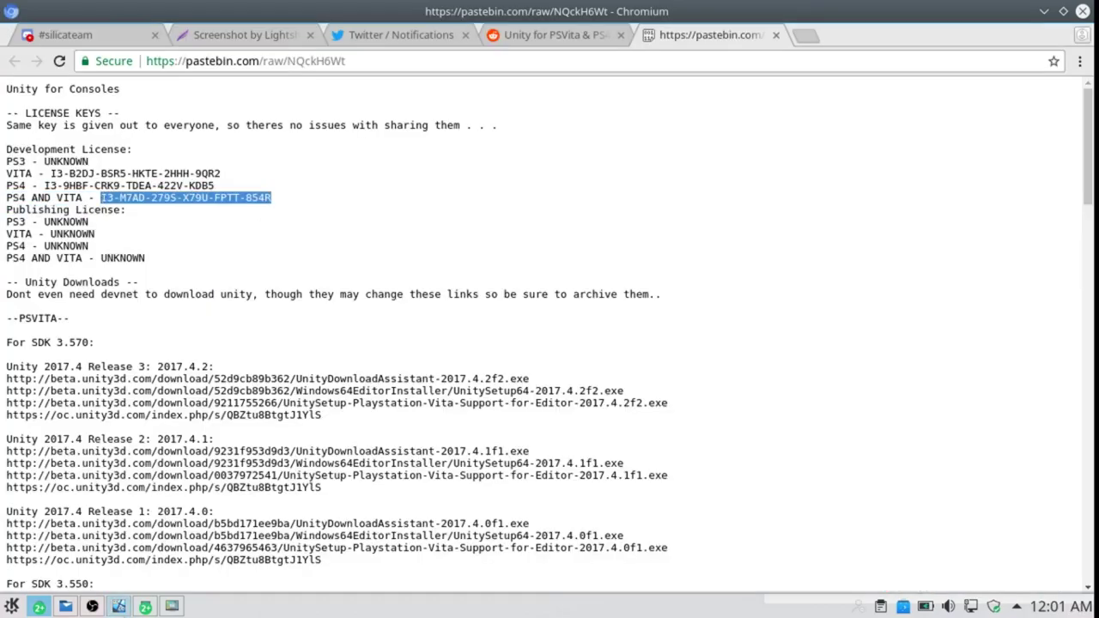
click(119, 606)
key(ctrl+v)
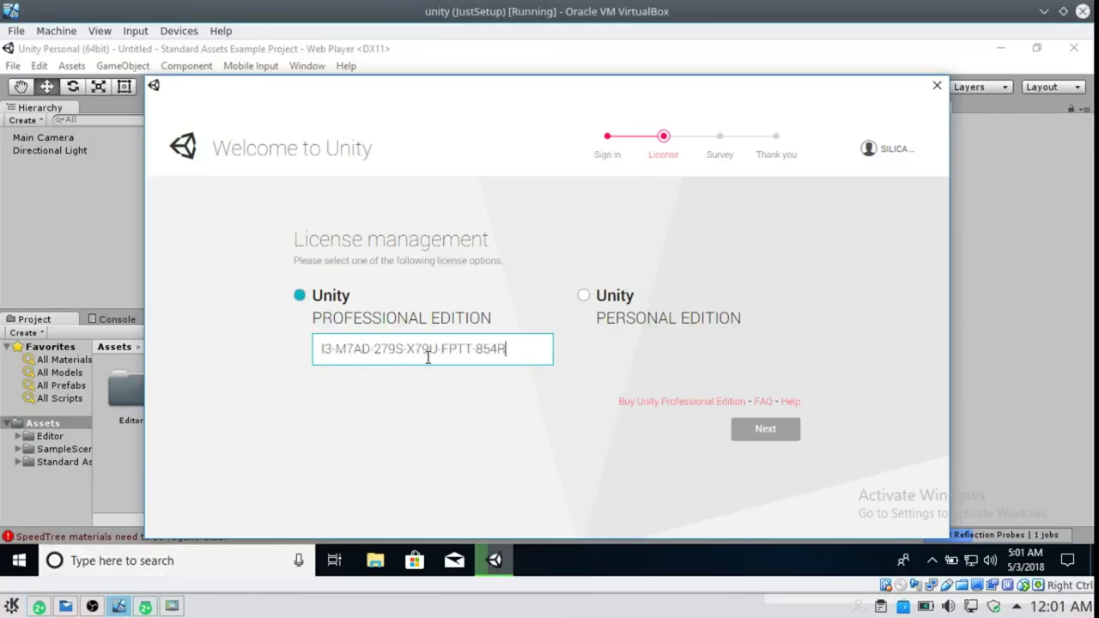
click(764, 432)
click(764, 432)
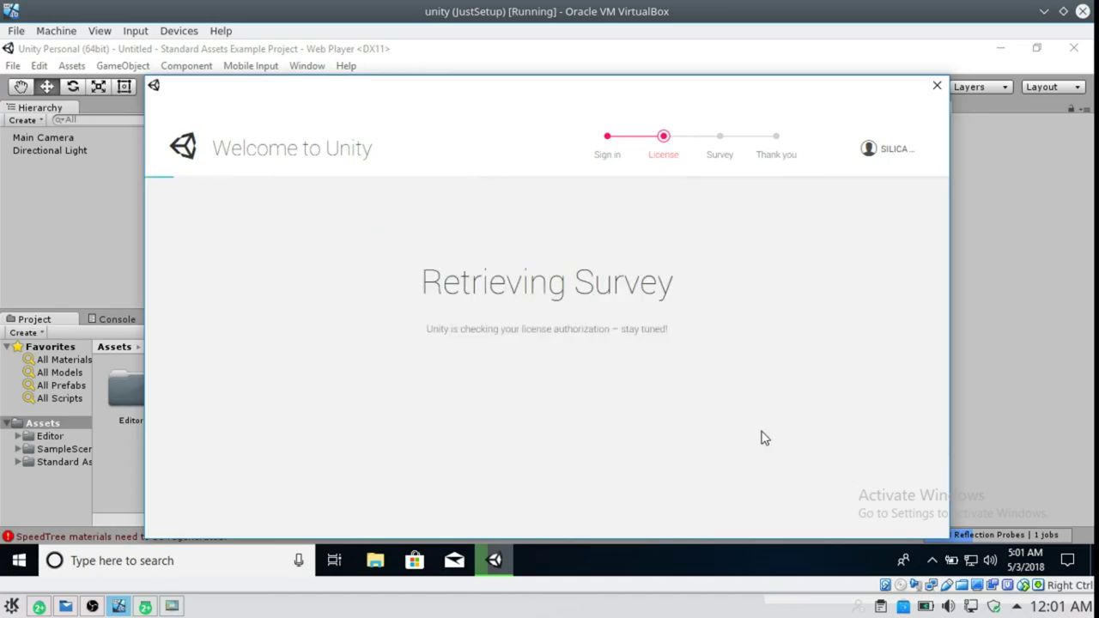
scroll(759, 429, down, 10)
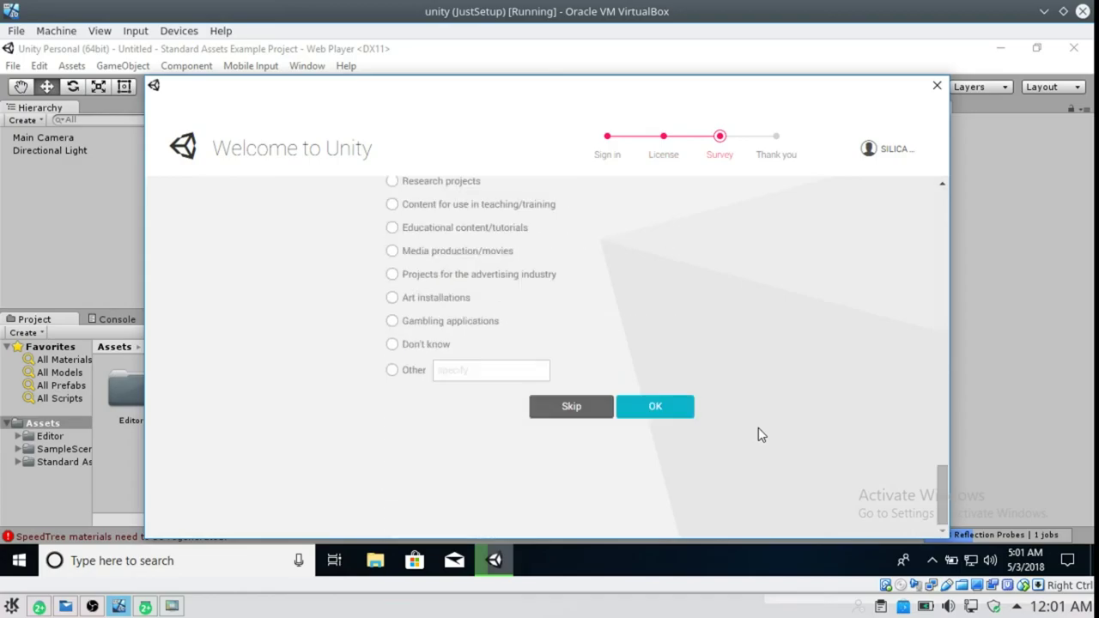
click(572, 408)
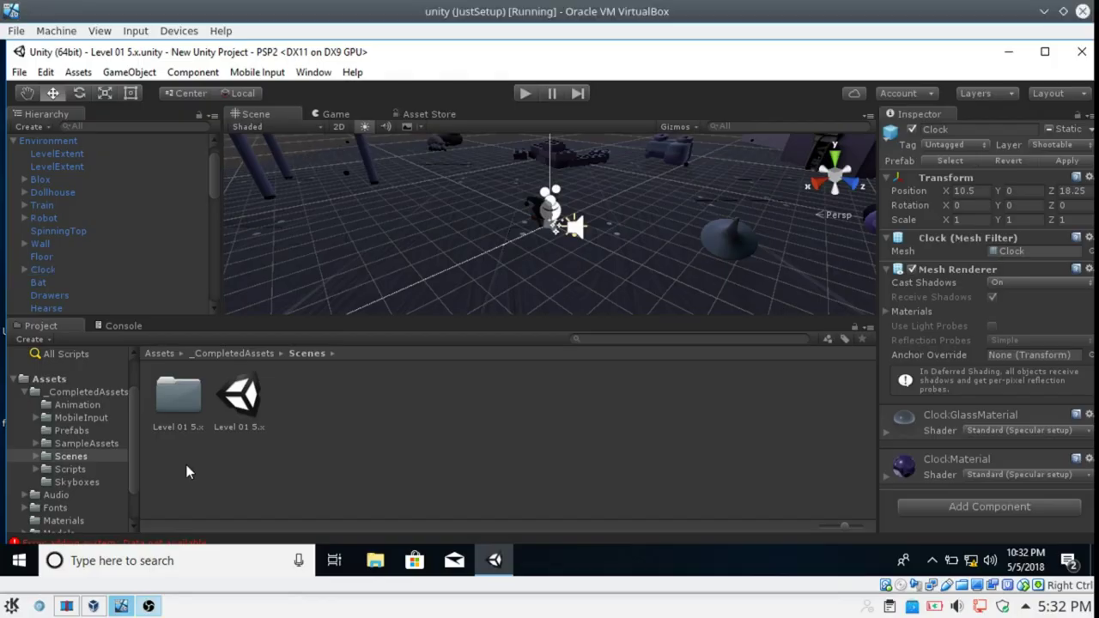
click(474, 354)
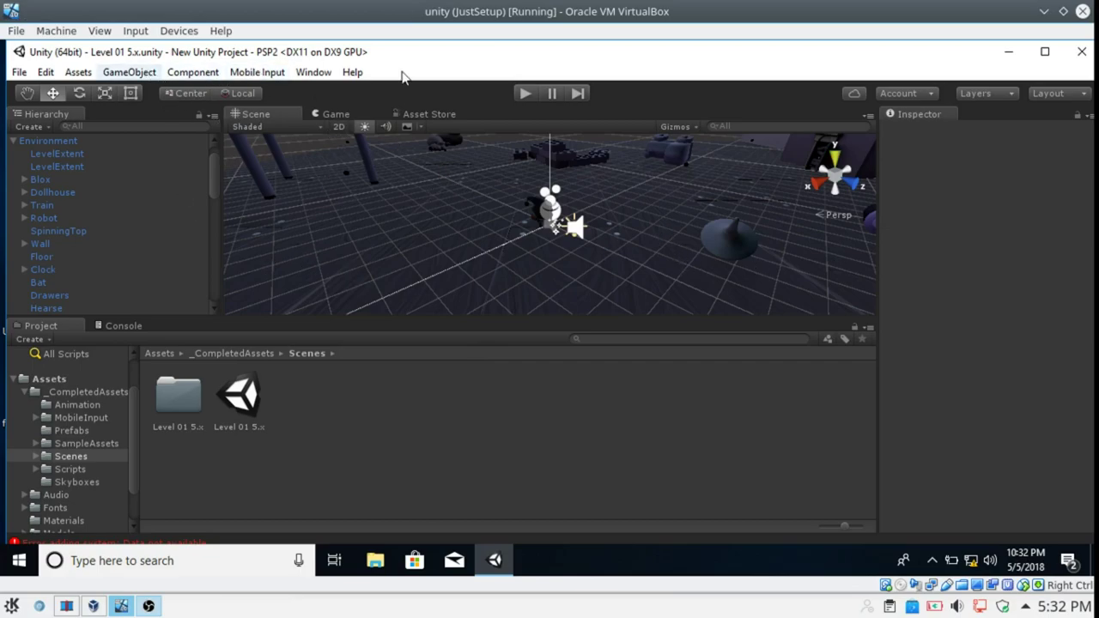
click(1010, 60)
drag(987, 81, 1093, 163)
drag(904, 194, 744, 129)
drag(986, 80, 656, 283)
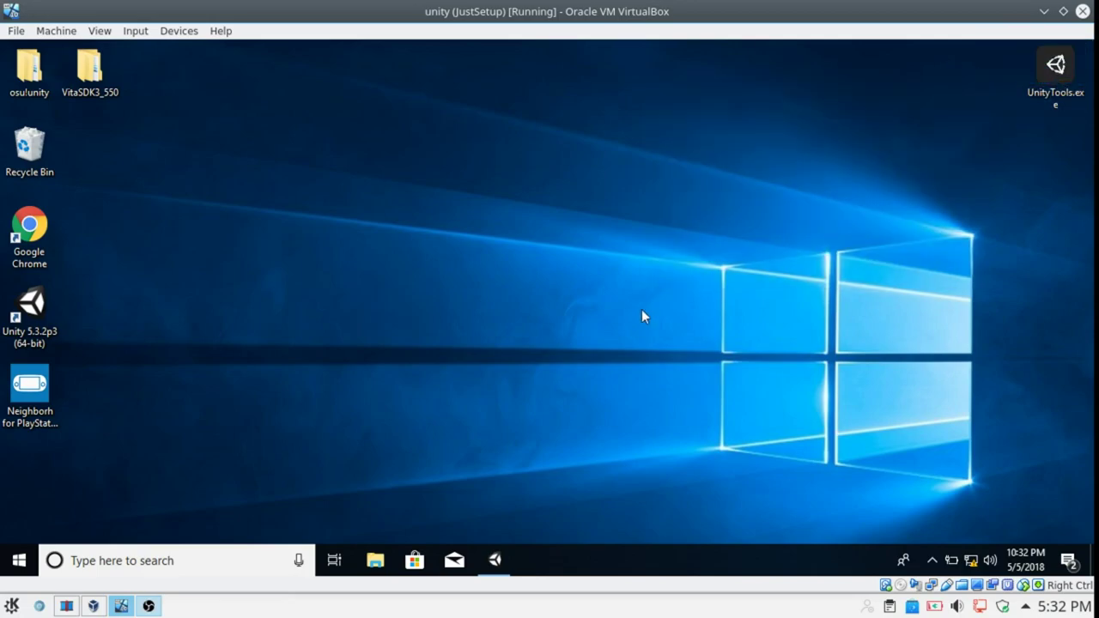
click(510, 556)
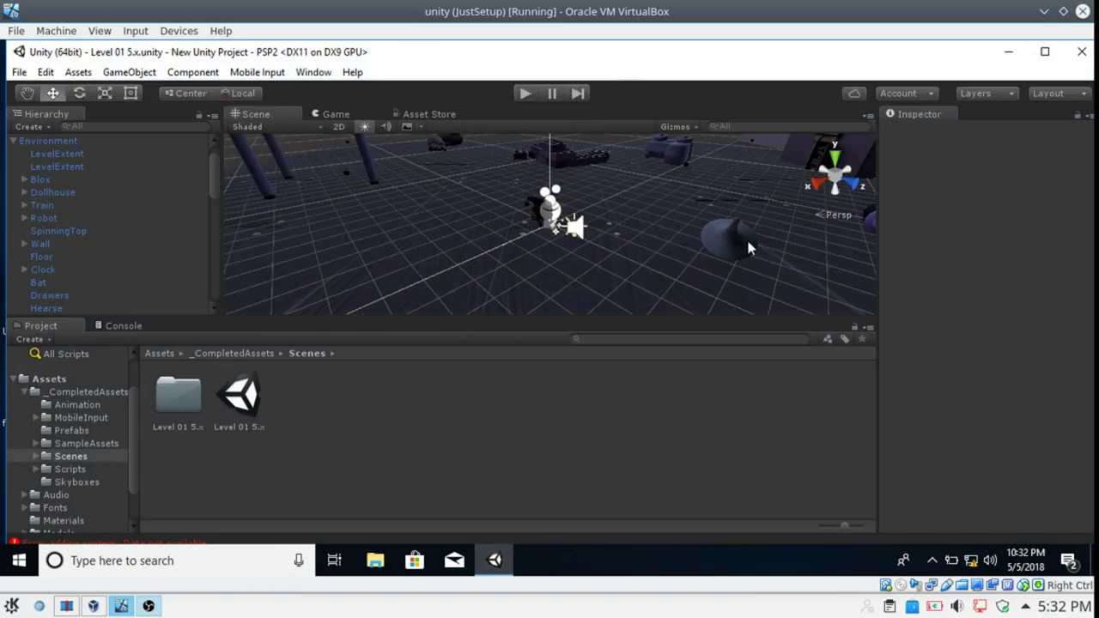
- Open Build Settings for PS Vita and turn off Explicit Null Checks
click(19, 74)
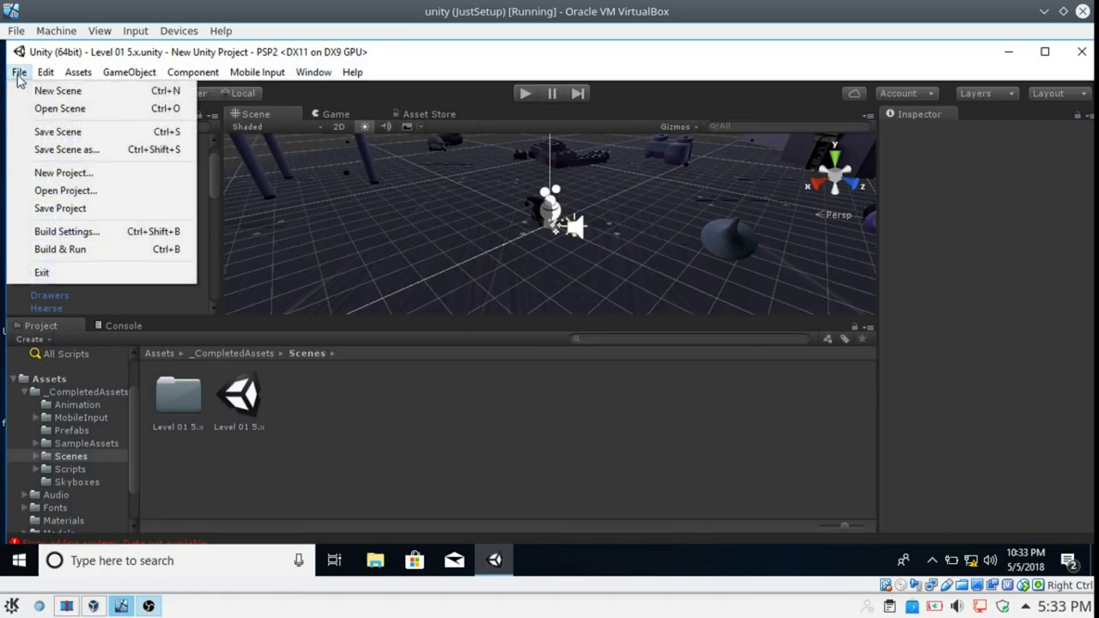
click(153, 233)
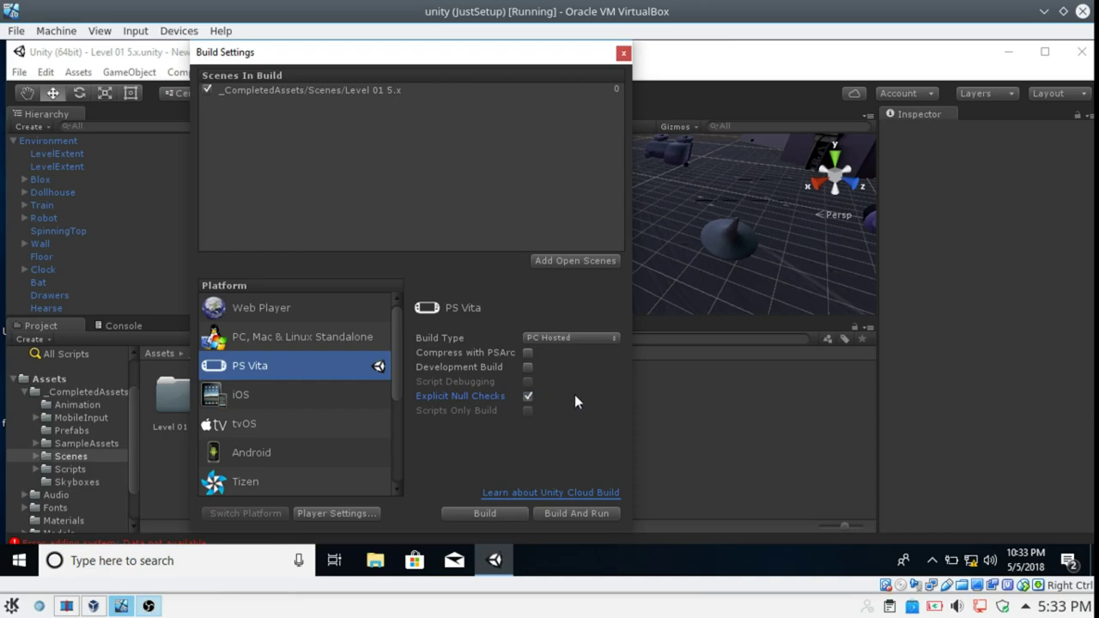
key(space)
- Build into a new TestGame1 folder on the Desktop
click(471, 513)
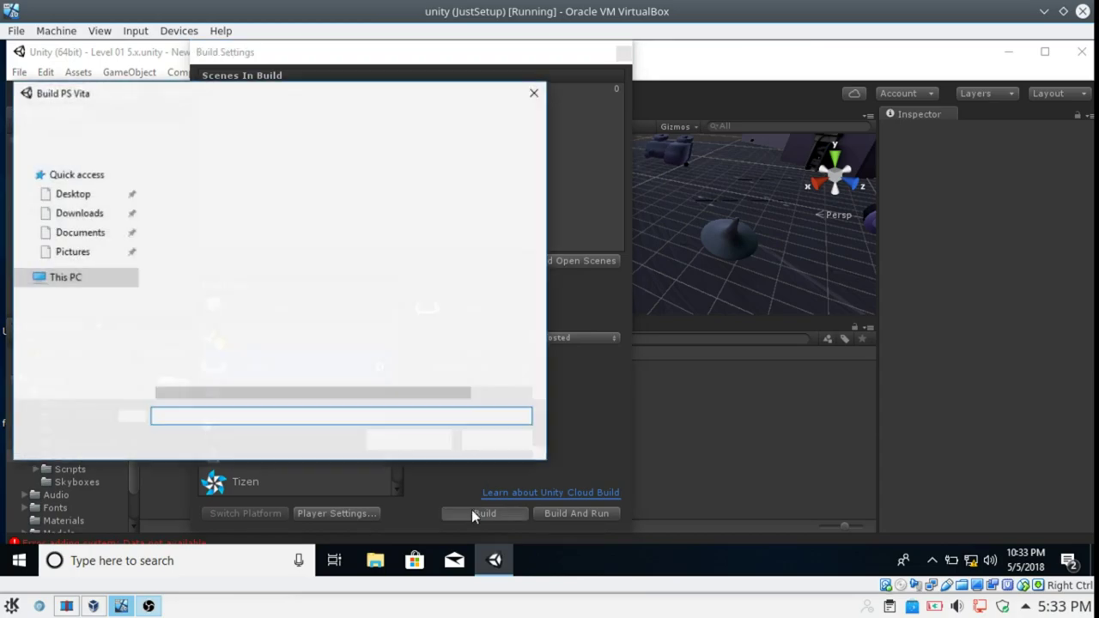
click(74, 200)
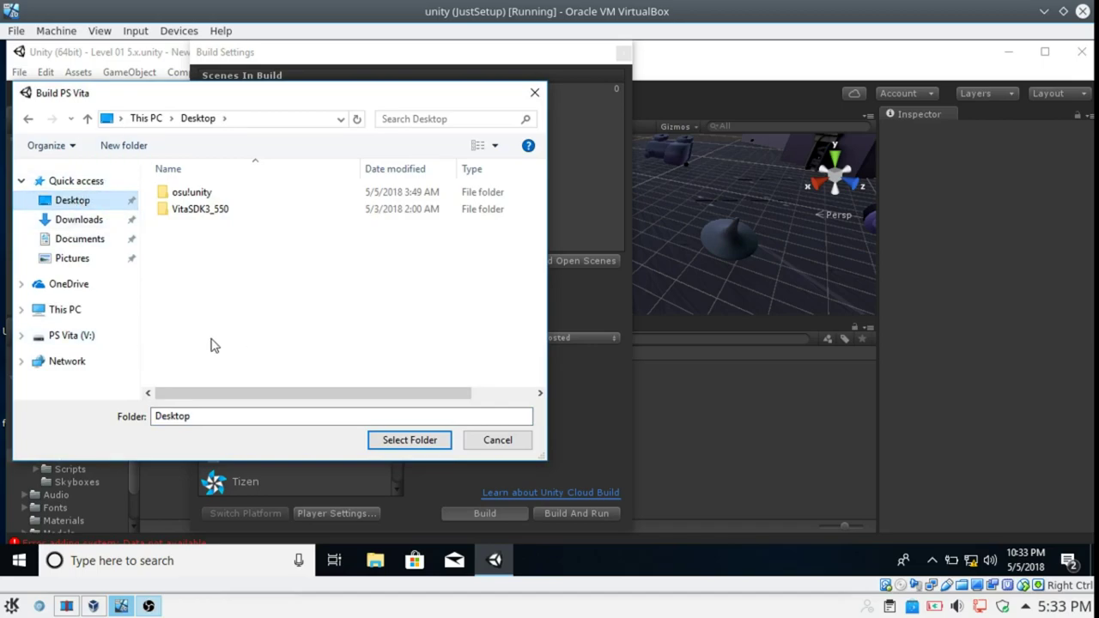
click(196, 415)
key(ctrl+a)
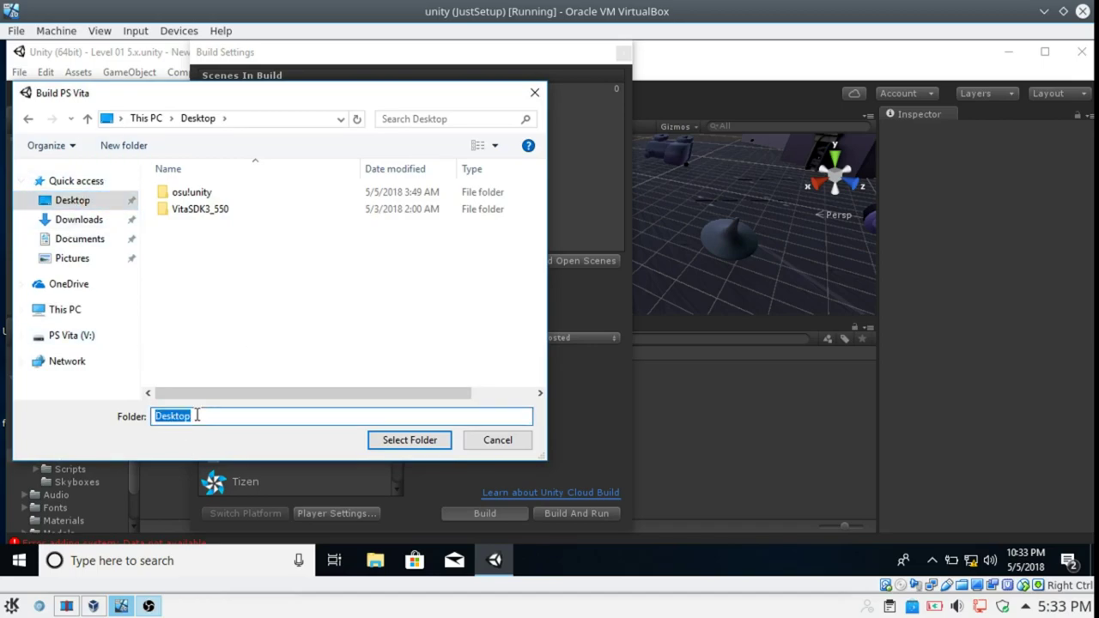
key(BackSpace)
text(TestGame1)
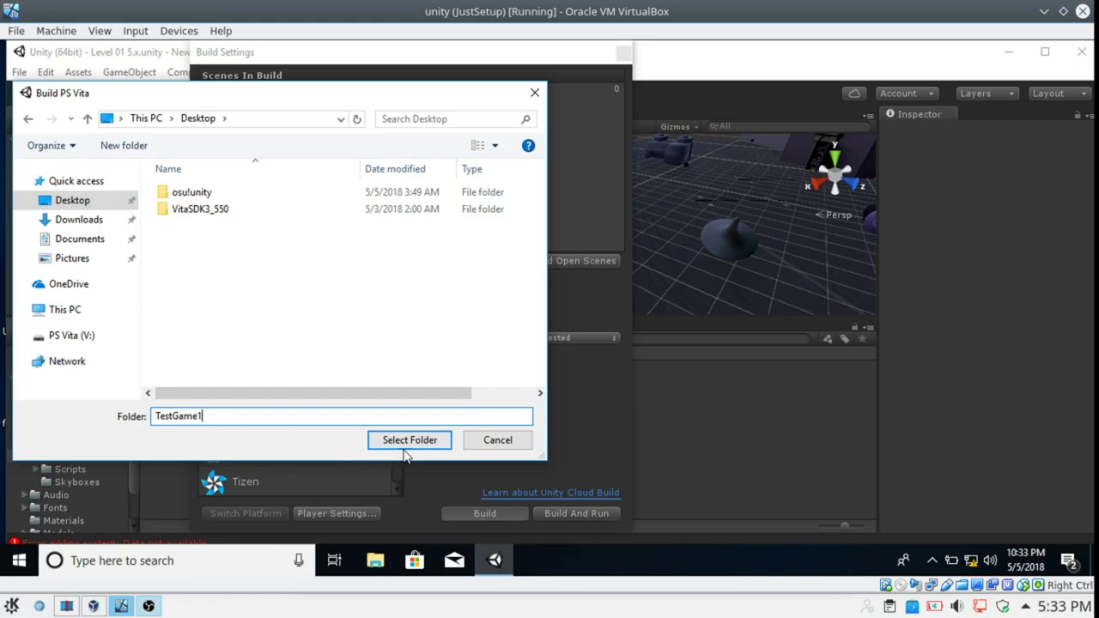
click(399, 444)
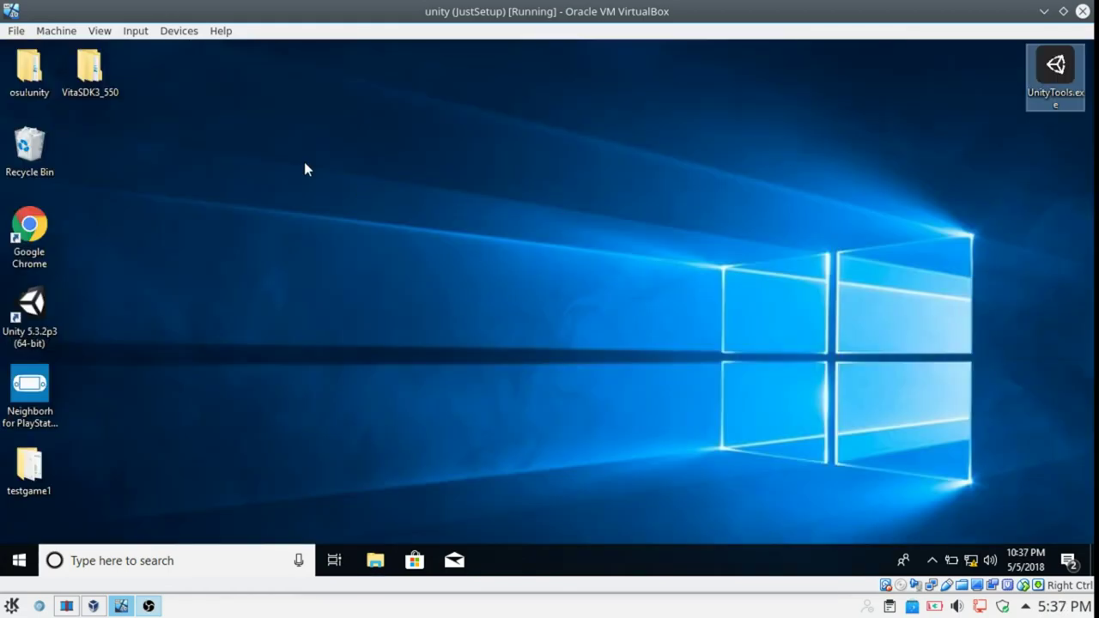
- Pack the testgame1 folder with UnityTools.exe and check the resulting testgame1.vpk
click(30, 471)
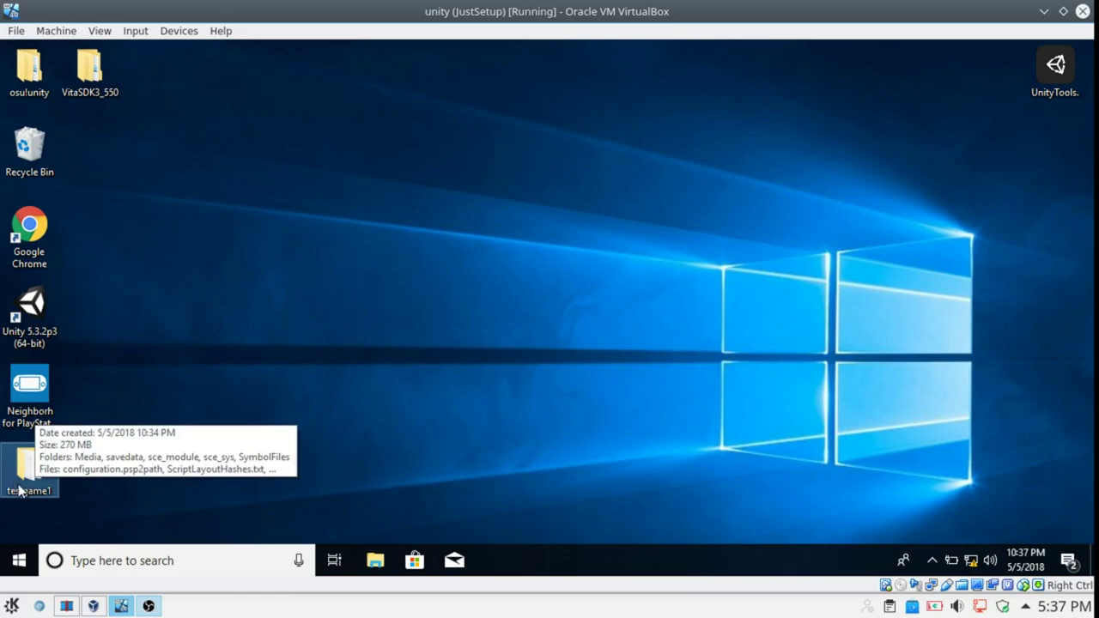
drag(19, 490, 1055, 82)
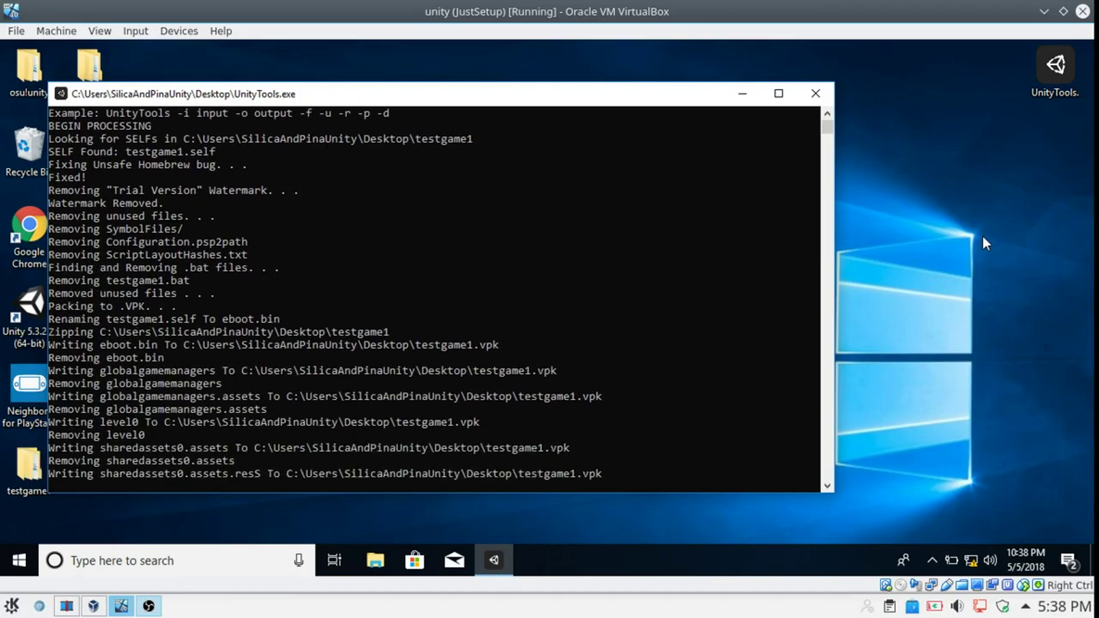
drag(692, 100, 885, 113)
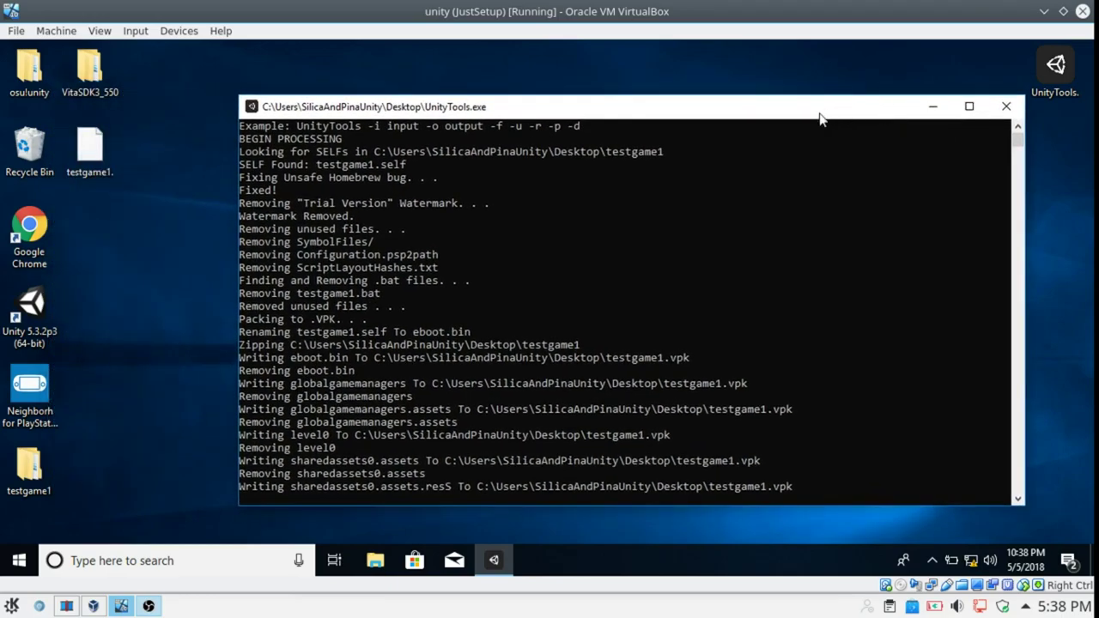
click(84, 168)
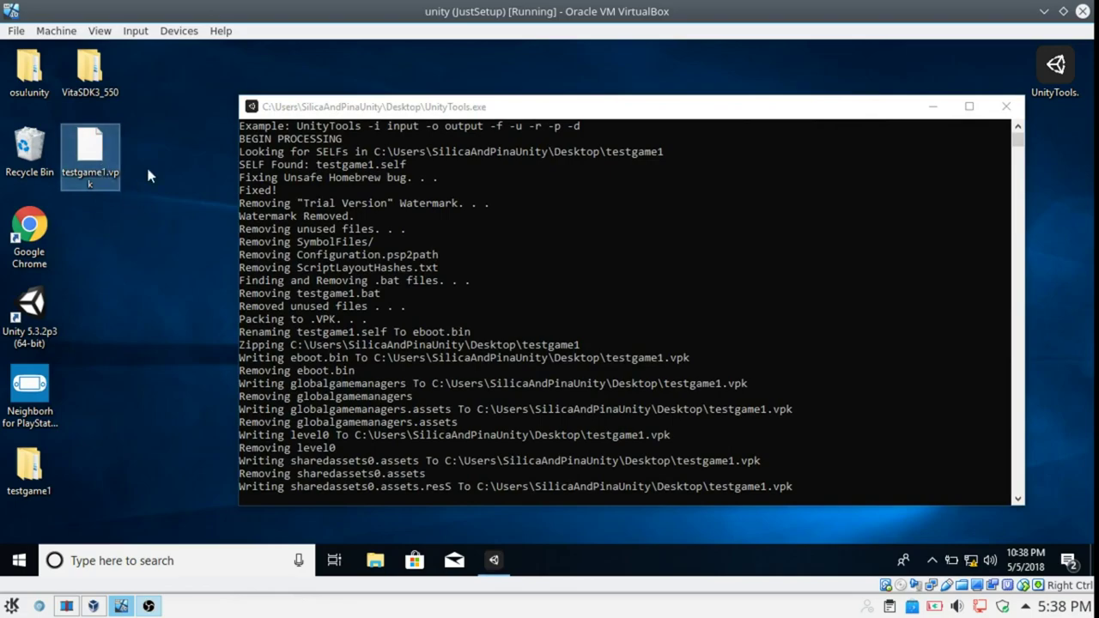
click(387, 375)
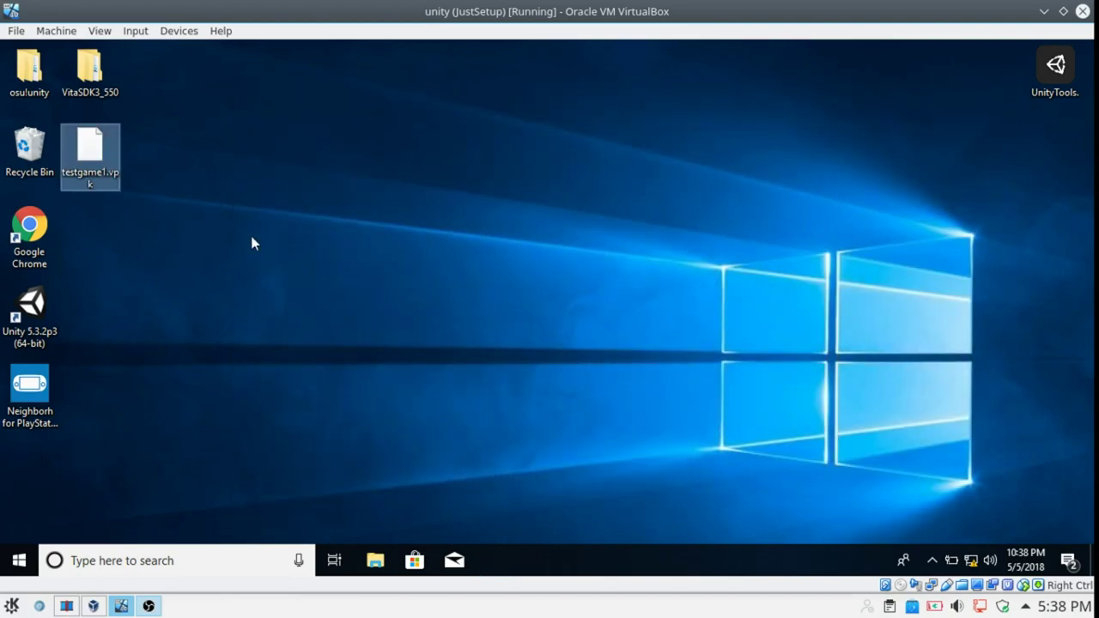
- Reposition the testgame1.vpk icon into open desktop space and deselect it
drag(252, 239, 115, 157)
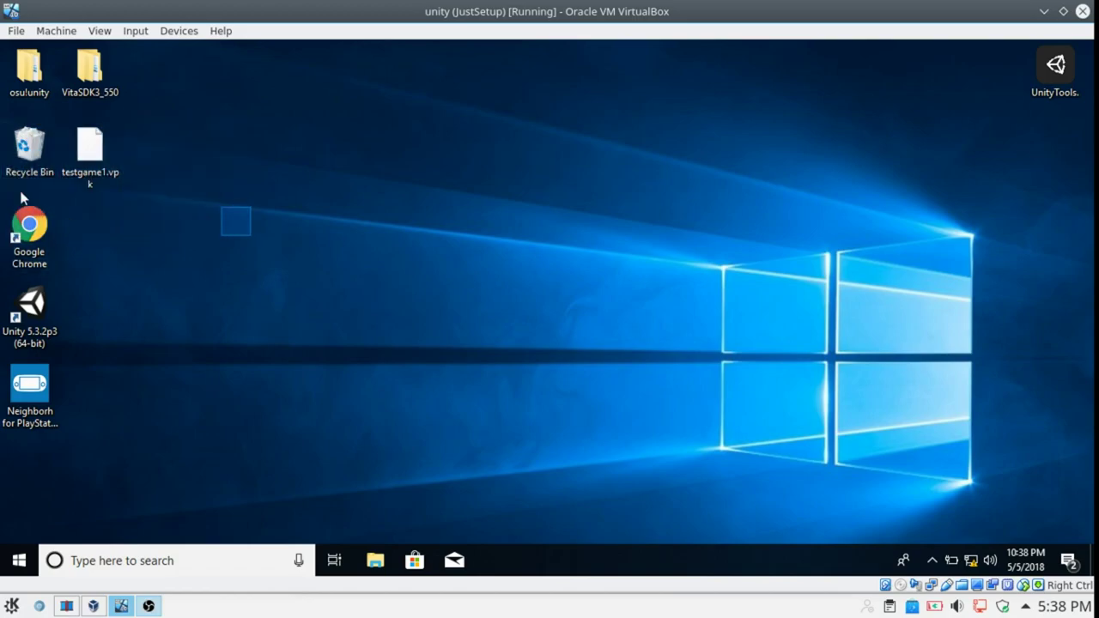
drag(252, 238, 309, 187)
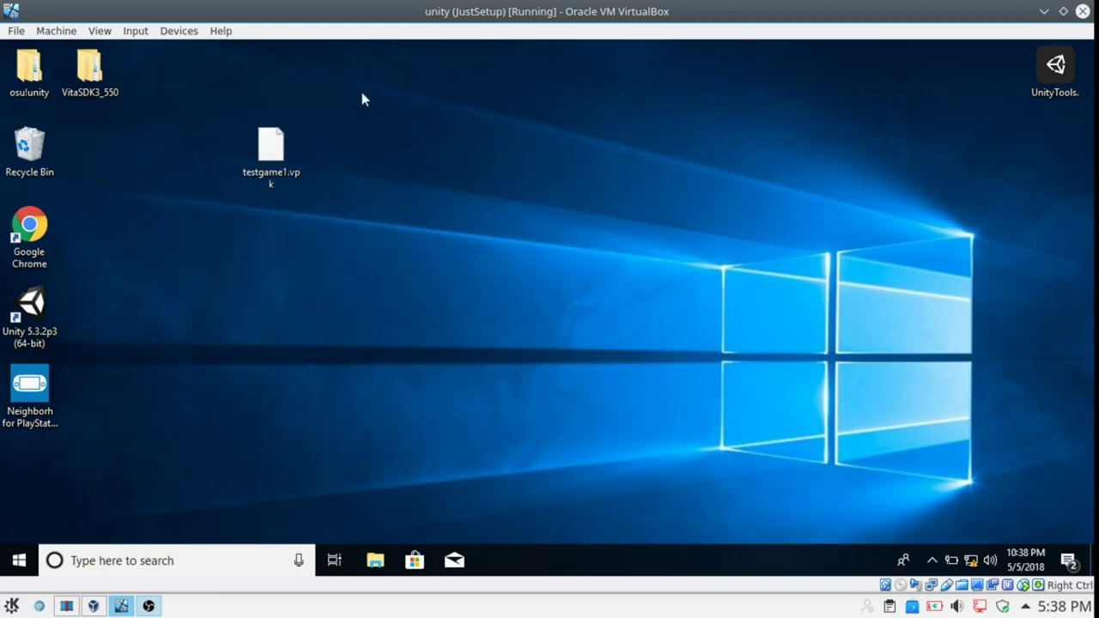
drag(361, 92, 338, 174)
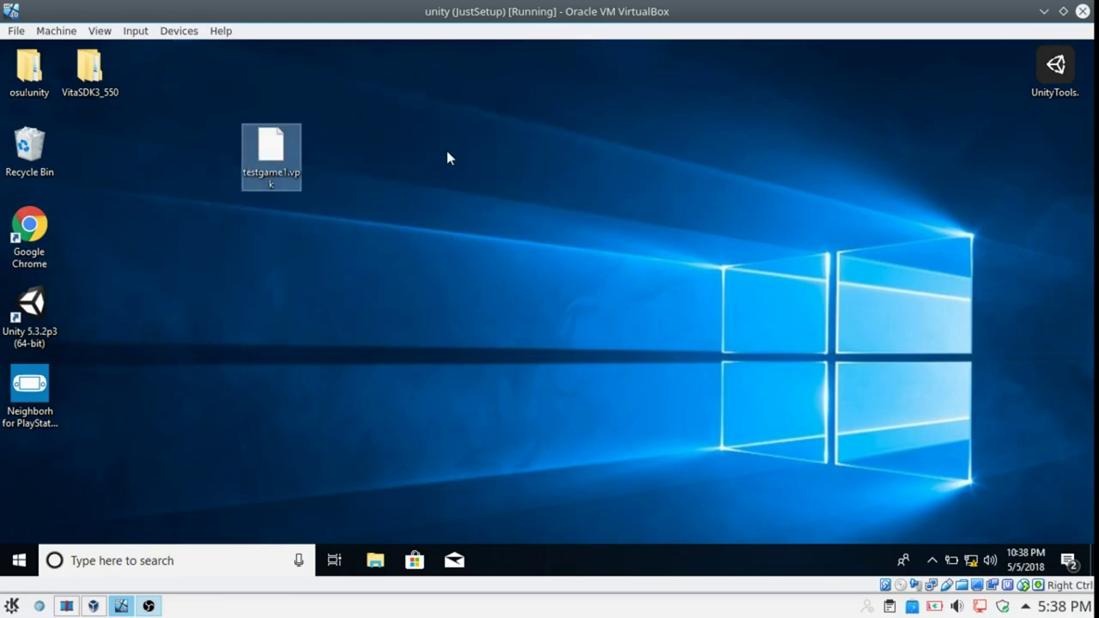
click(446, 158)
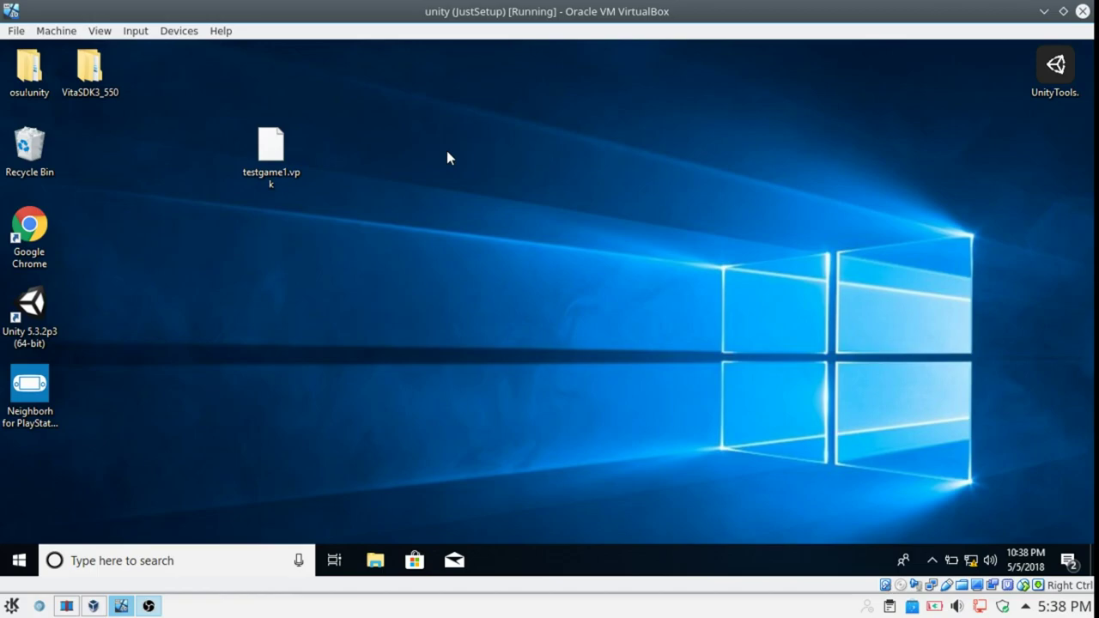
drag(448, 152, 405, 176)
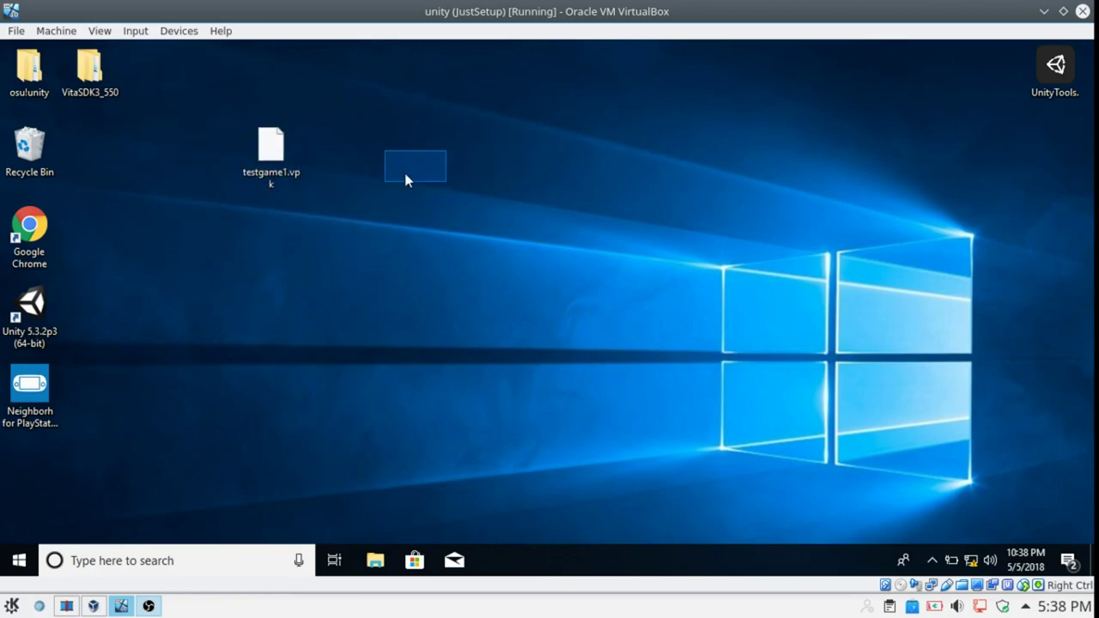